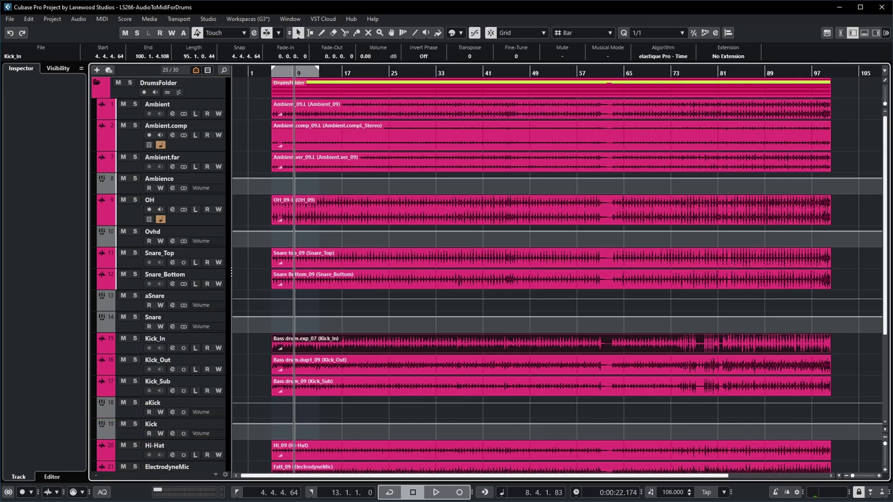
Step: Play and stop the drum recording, then select the Kick_In track
{"action": "key", "text": "space"}
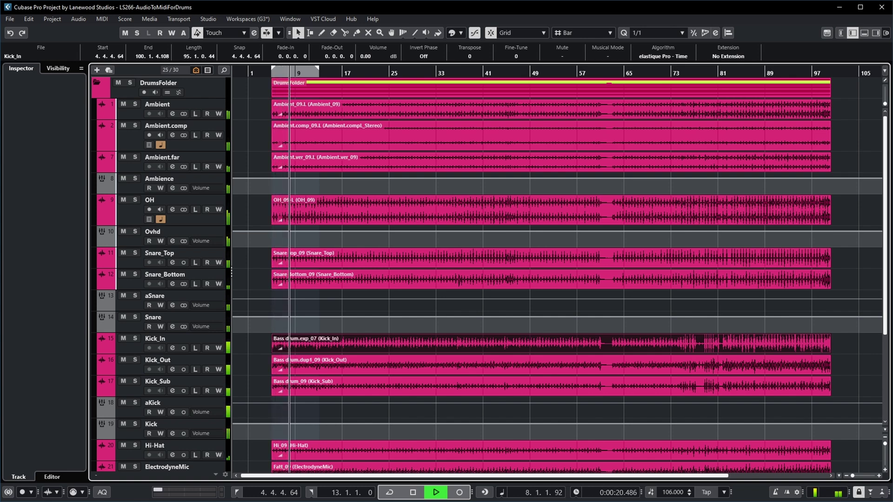
{"action": "key", "text": "space"}
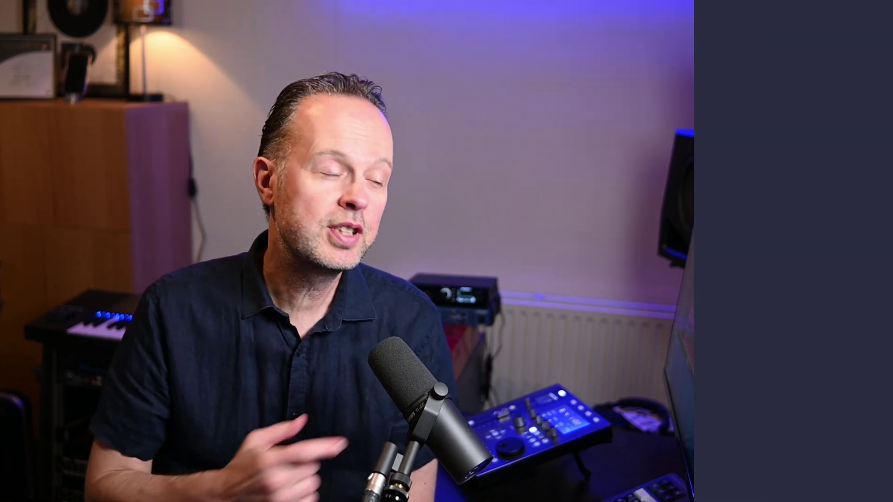
{"action": "left_click", "coordinate": [247, 311]}
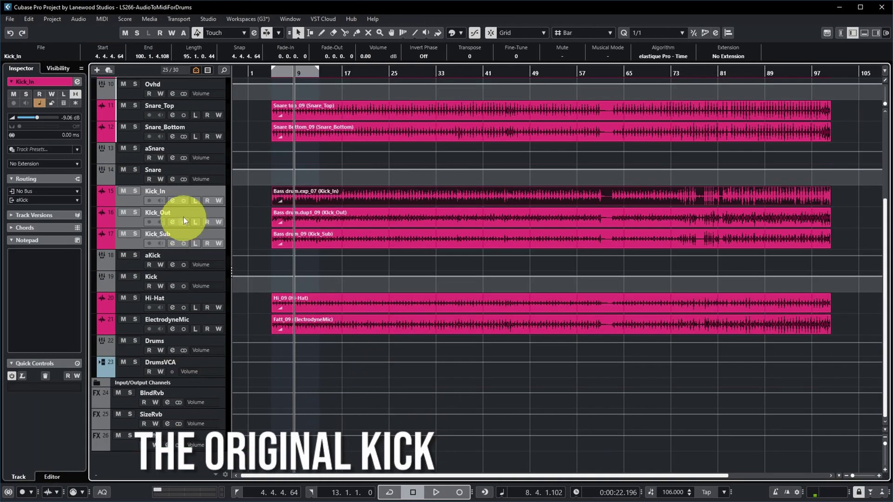
Step: Solo Kick_In, Kick_Out, then Kick_Sub in turn and play the soloed kick
{"action": "left_click", "coordinate": [135, 191]}
{"action": "left_click", "coordinate": [134, 213], "text": "ctrl"}
{"action": "left_click", "coordinate": [135, 234], "text": "ctrl"}
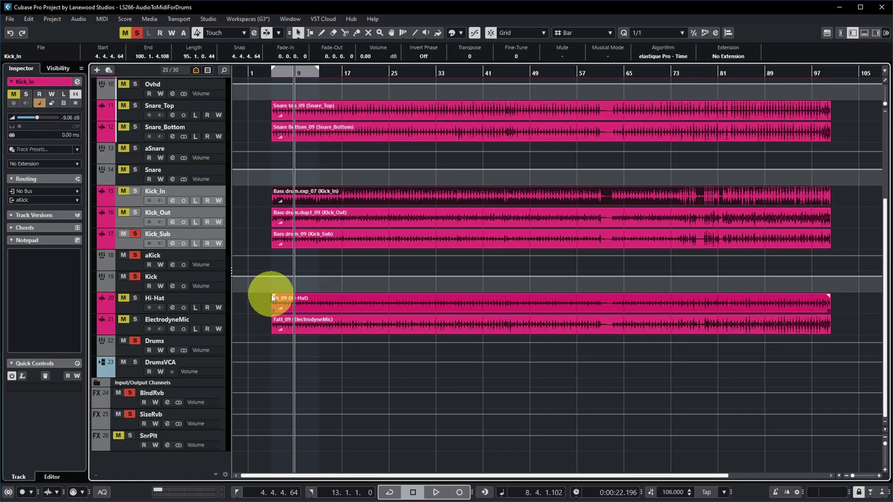
{"action": "left_click", "coordinate": [344, 239]}
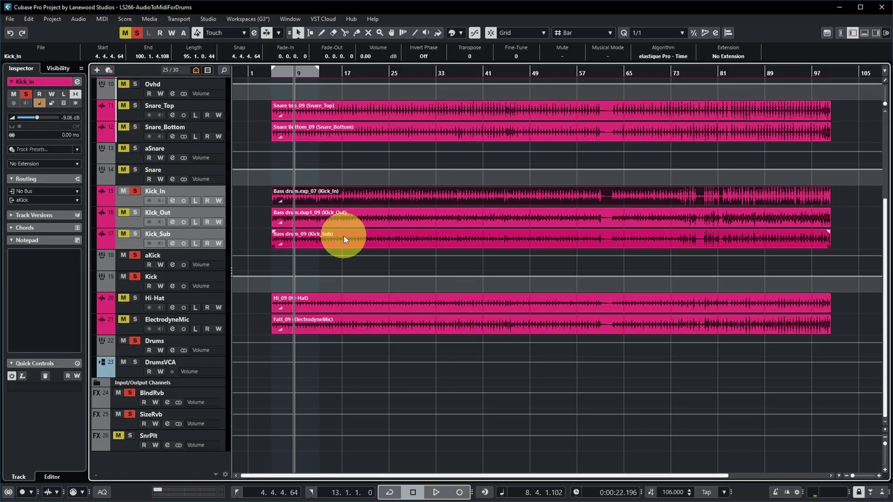
{"action": "left_click", "coordinate": [534, 404]}
{"action": "key", "text": "space"}
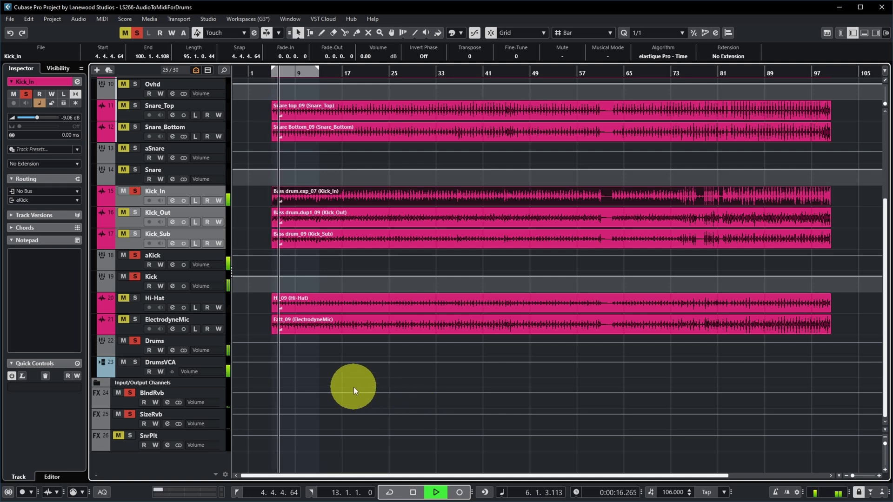
{"action": "key", "text": "space"}
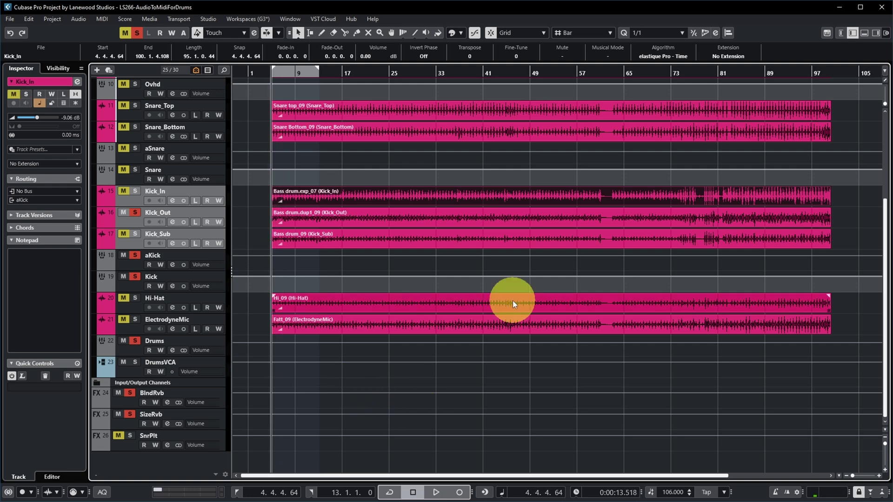
Step: Audition Kick_Out and Kick_Sub alone, then re-solo Kick_In and return to the start
{"action": "key", "text": "space"}
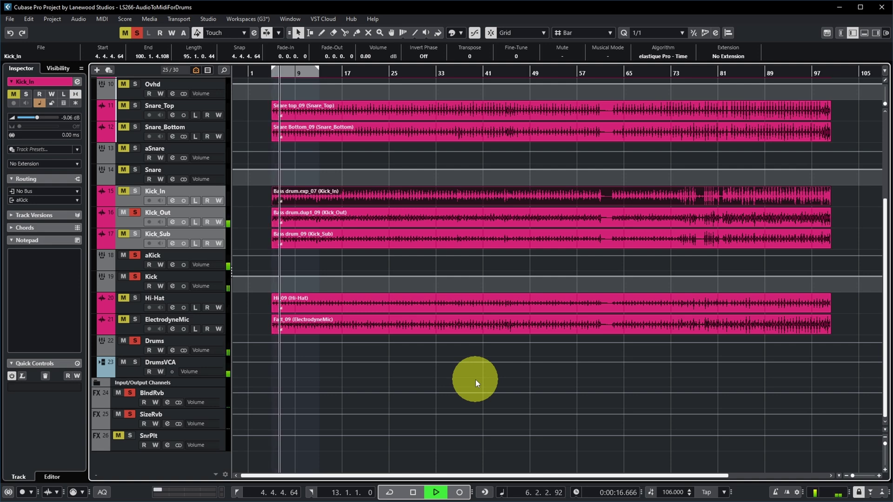
{"action": "key", "text": "space"}
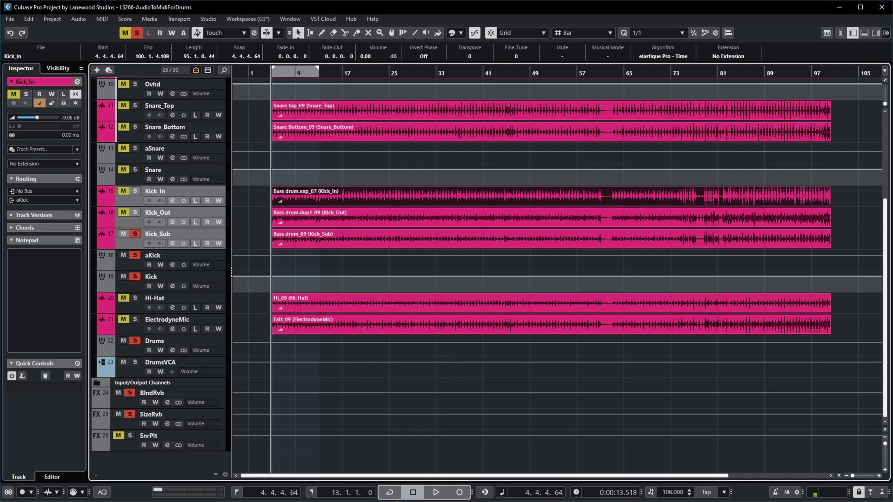
{"action": "key", "text": "space"}
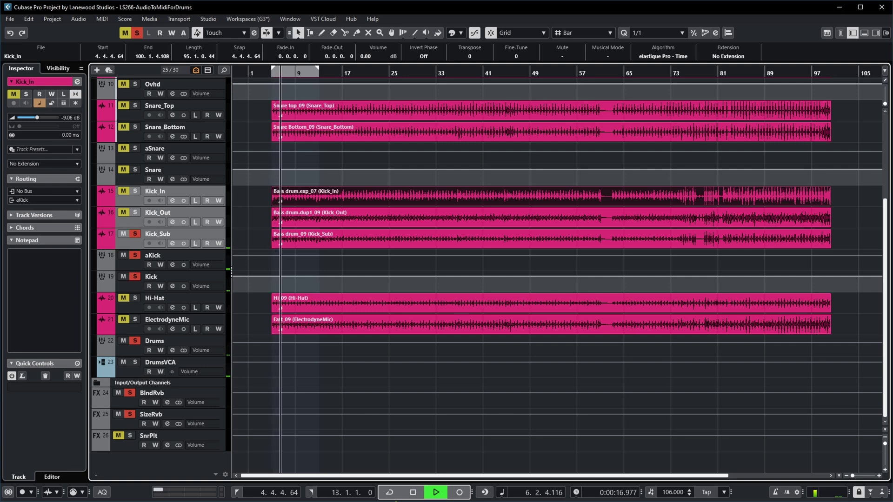
{"action": "key", "text": "space"}
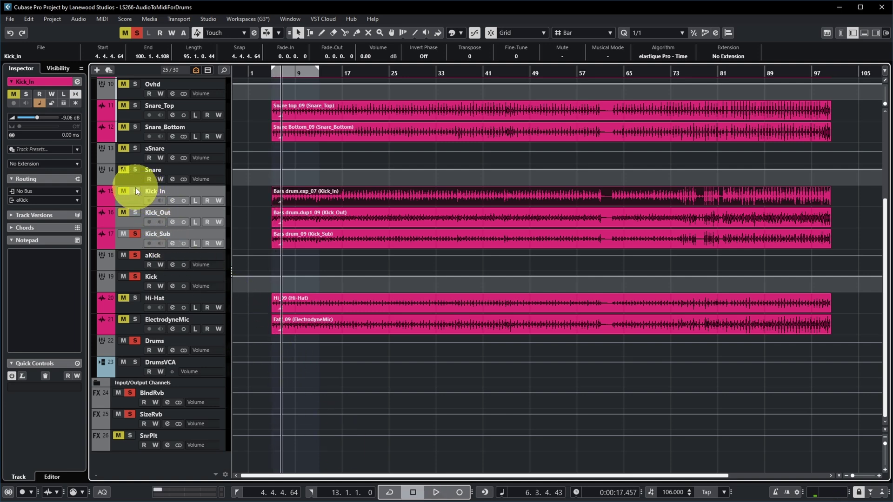
{"action": "left_click", "coordinate": [134, 191]}
{"action": "key", "text": "KP_0"}
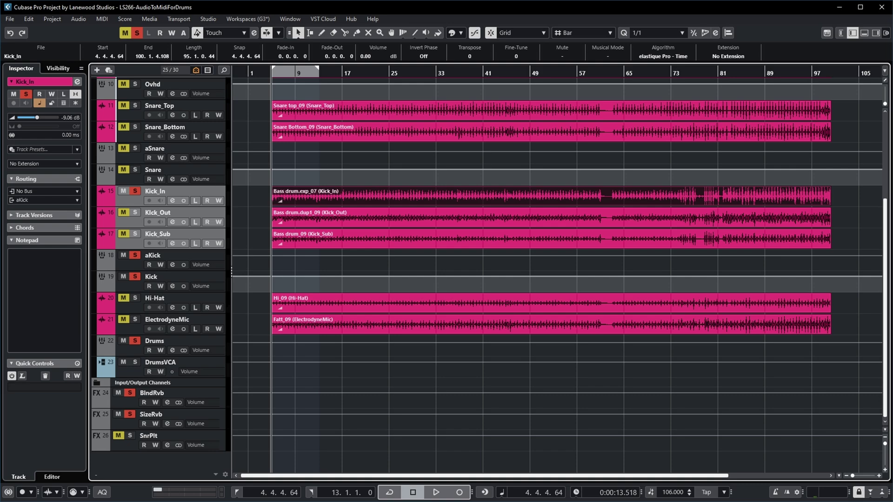
Step: Make the three kick lanes taller and zoom in to compare Kick_In and Kick_Out hits
{"action": "left_click_drag", "start_coordinate": [207, 208], "coordinate": [210, 303]}
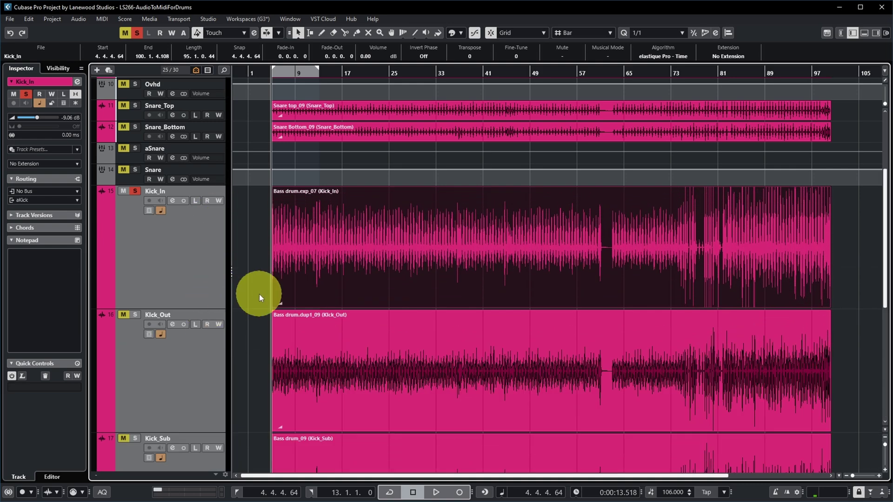
{"action": "scroll", "coordinate": [258, 293], "scroll_direction": "up", "scroll_amount": 1}
{"action": "scroll", "coordinate": [398, 297], "scroll_direction": "up", "scroll_amount": 4}
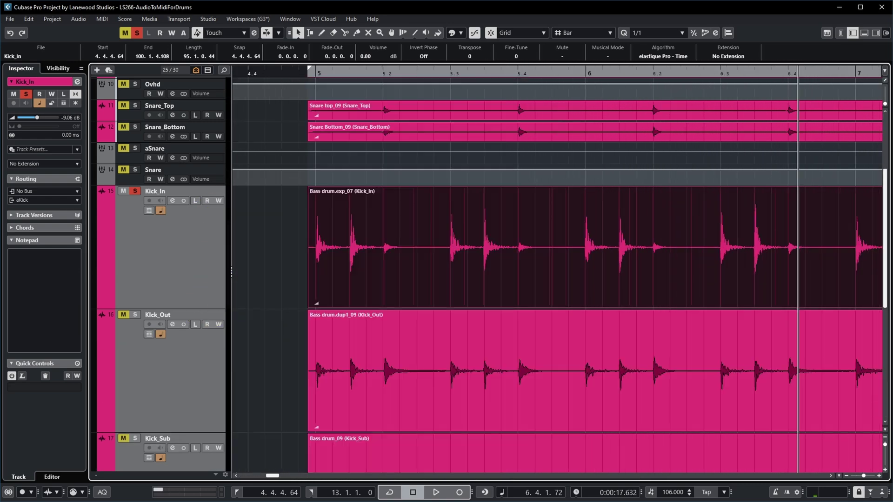
{"action": "left_click", "coordinate": [788, 337]}
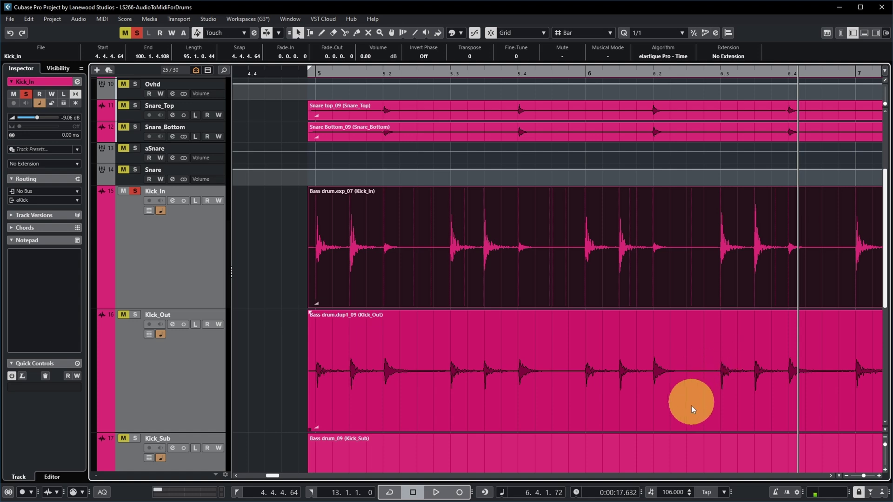
{"action": "left_click", "coordinate": [332, 257]}
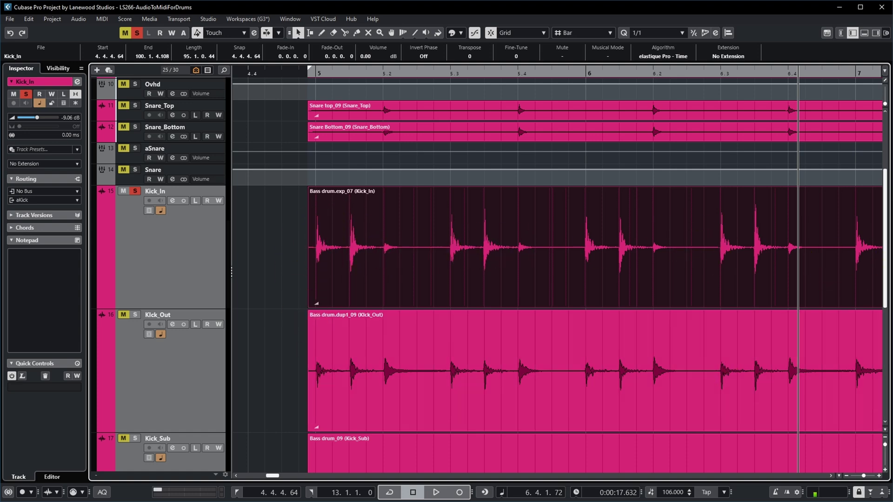
Step: Open the Kick_In event in the Sample Editor
{"action": "left_click", "coordinate": [813, 313], "text": "shift"}
{"action": "left_click", "coordinate": [663, 336]}
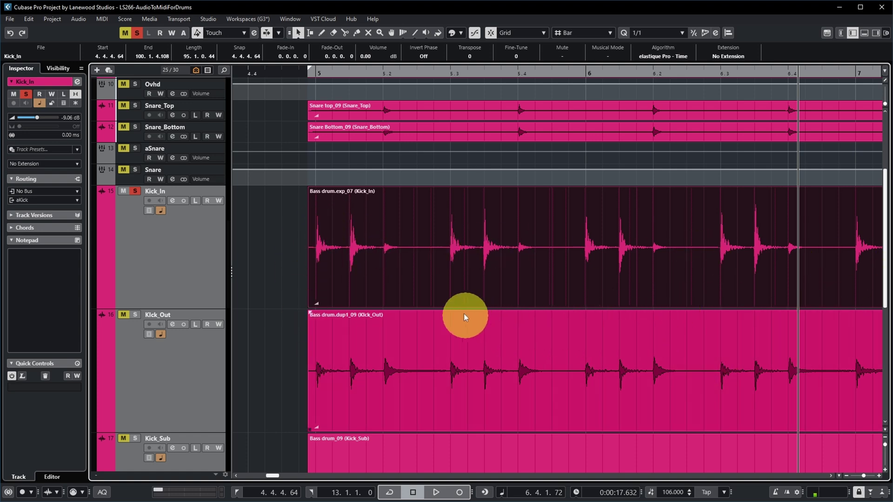
{"action": "left_click", "coordinate": [434, 284]}
{"action": "double_click", "coordinate": [434, 280]}
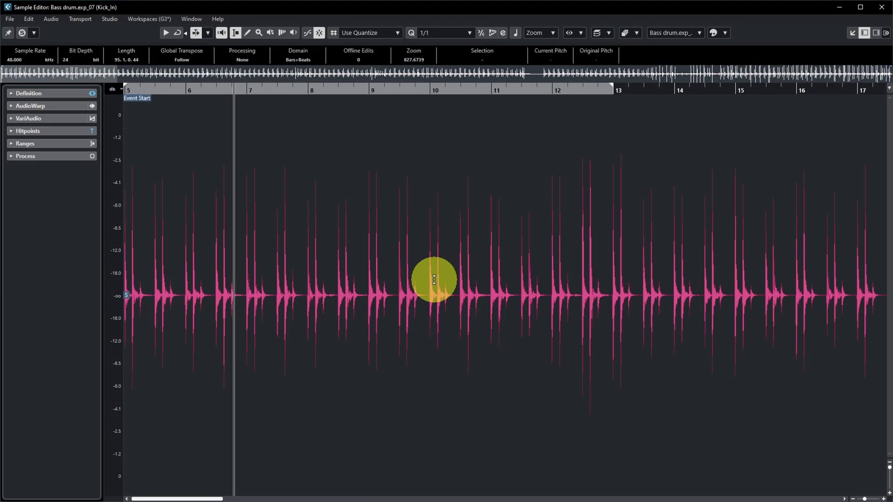
Step: Expand the Hitpoints section and zoom in on individual Kick_In hits
{"action": "left_click", "coordinate": [11, 131]}
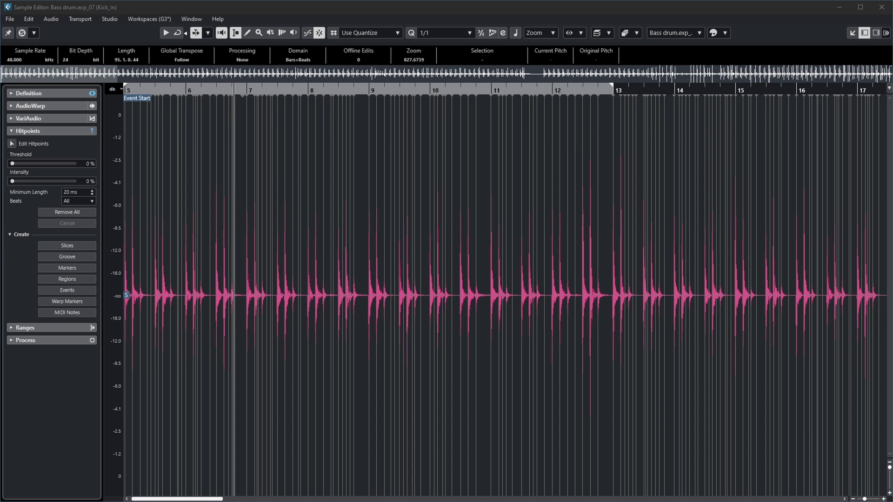
{"action": "key", "text": "h"}
{"action": "key", "text": "h"}
{"action": "key", "text": "h"}
{"action": "key", "text": "h"}
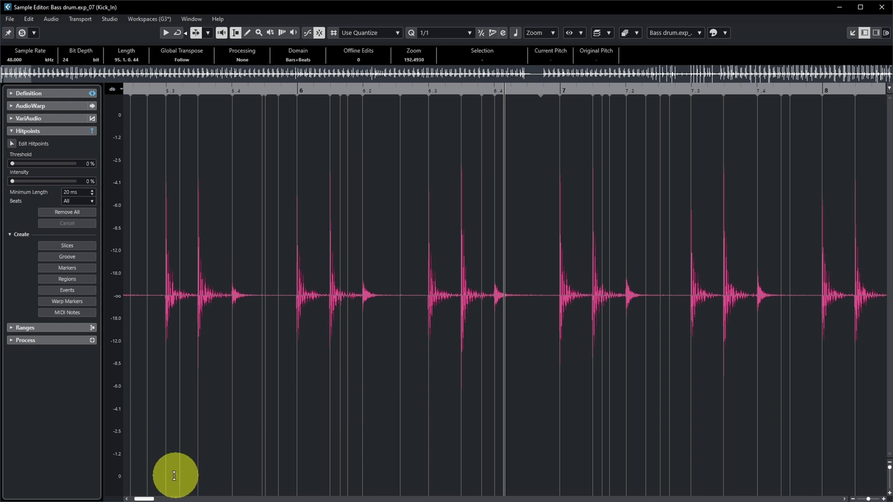
{"action": "left_click_drag", "start_coordinate": [144, 498], "coordinate": [140, 498]}
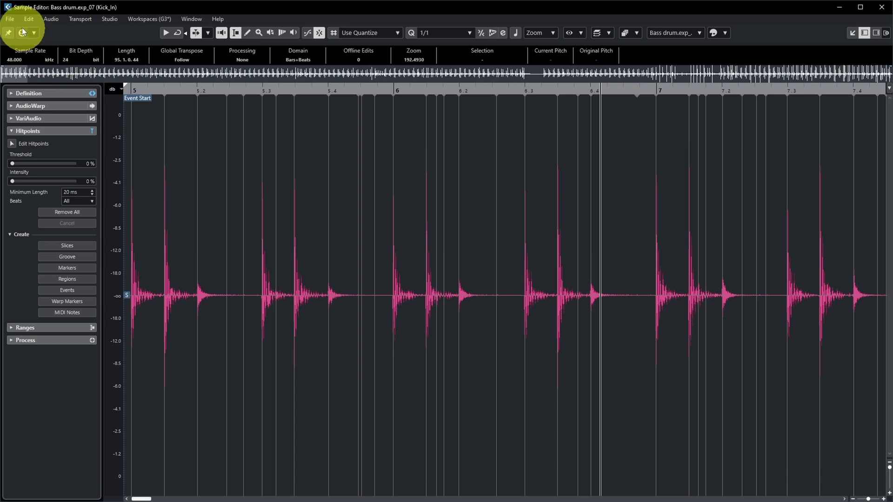
{"action": "left_click", "coordinate": [25, 21]}
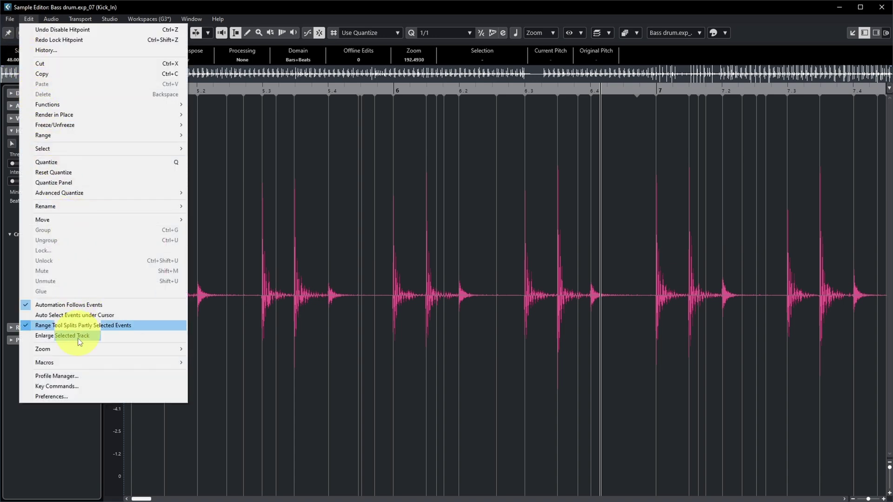
{"action": "left_click", "coordinate": [60, 397]}
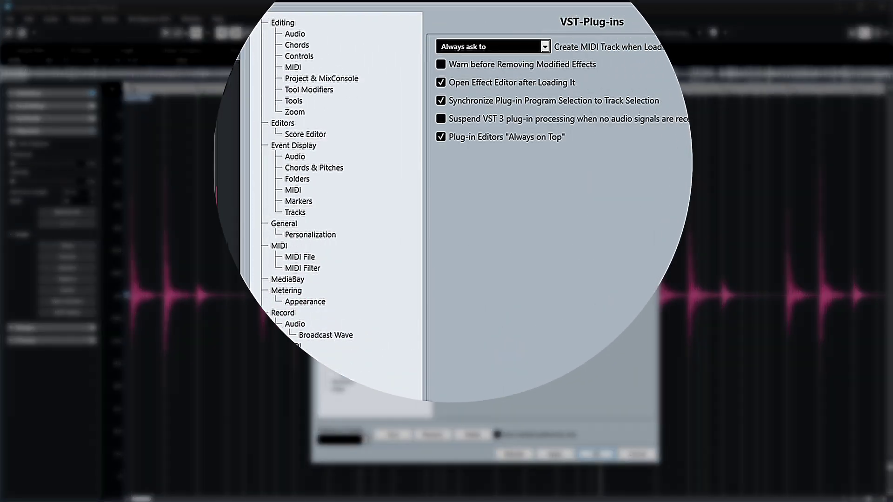
{"action": "left_click", "coordinate": [295, 35]}
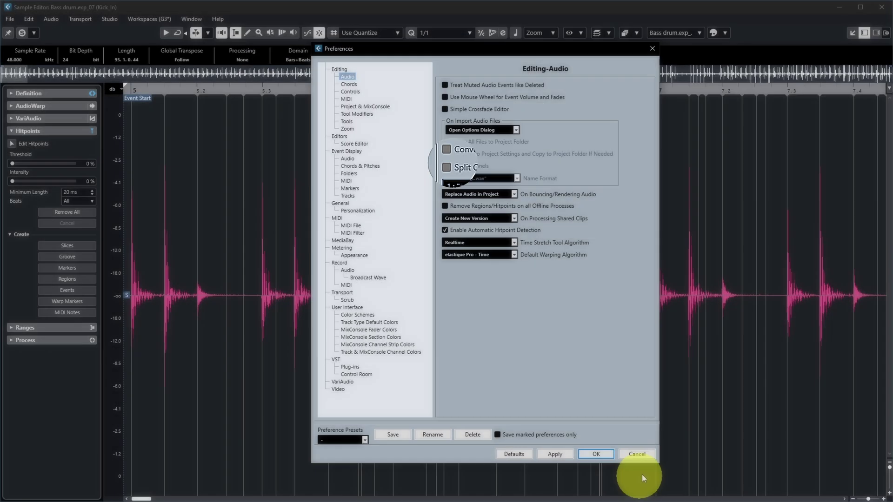
{"action": "left_click", "coordinate": [634, 469]}
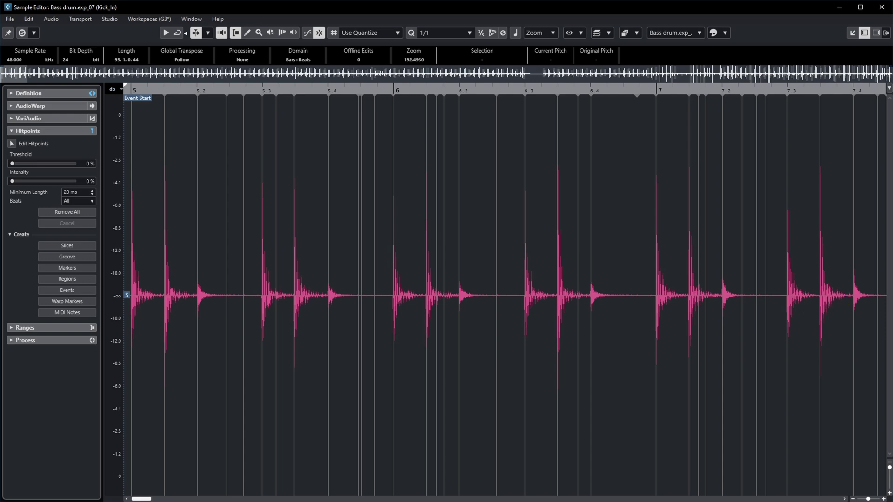
Step: Play Kick_In while raising and lowering the hitpoint Threshold, then return it to 0%
{"action": "key", "text": "space"}
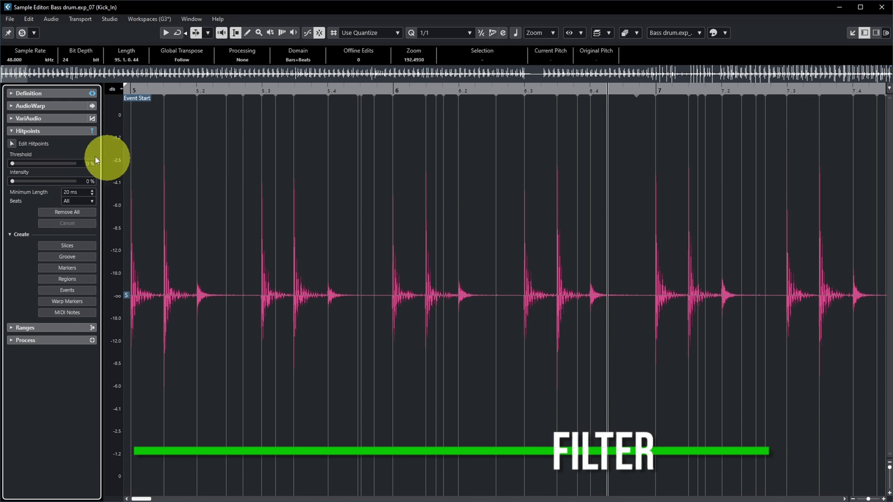
{"action": "left_click", "coordinate": [12, 144]}
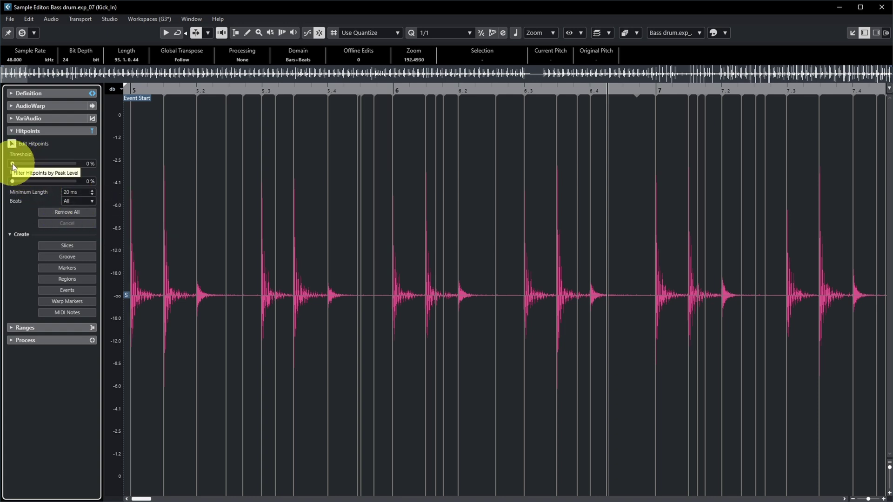
{"action": "left_click_drag", "start_coordinate": [12, 163], "coordinate": [63, 161]}
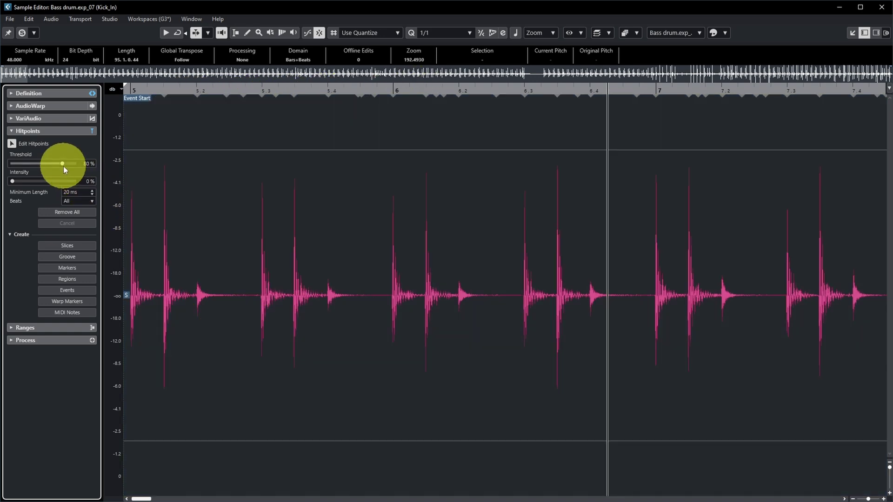
{"action": "left_click_drag", "start_coordinate": [63, 166], "coordinate": [33, 165]}
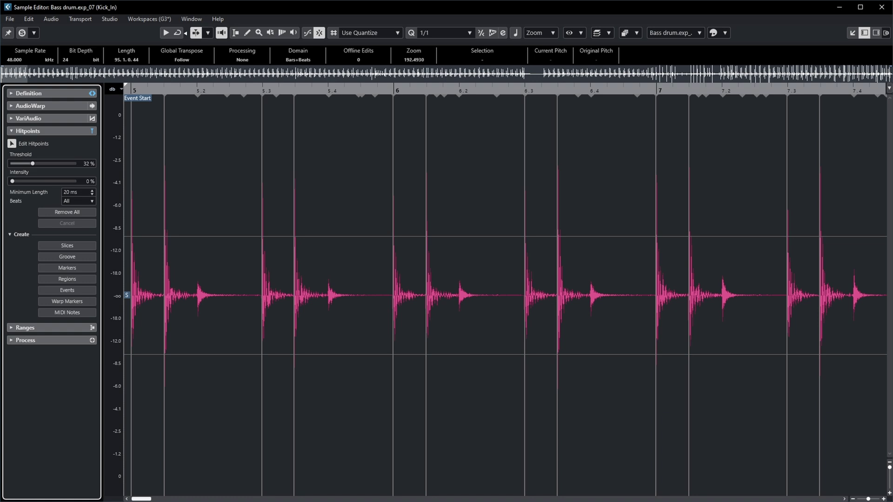
{"action": "key", "text": "space"}
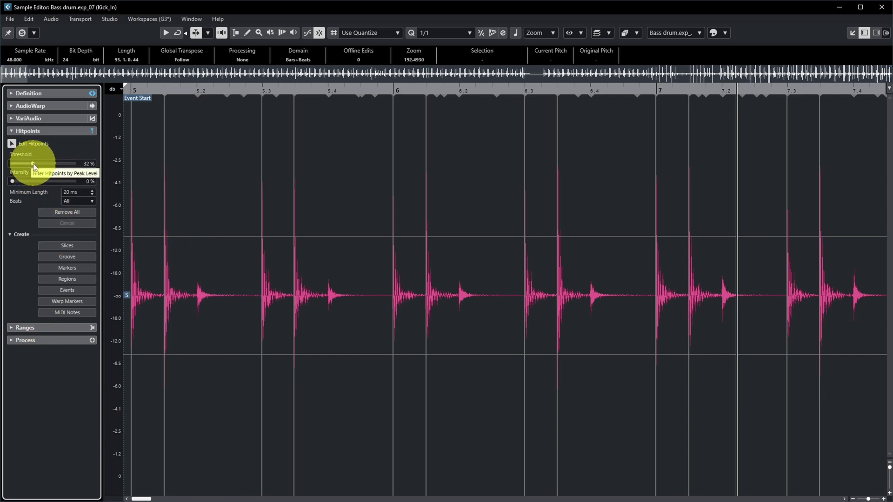
{"action": "left_click_drag", "start_coordinate": [30, 163], "coordinate": [15, 182]}
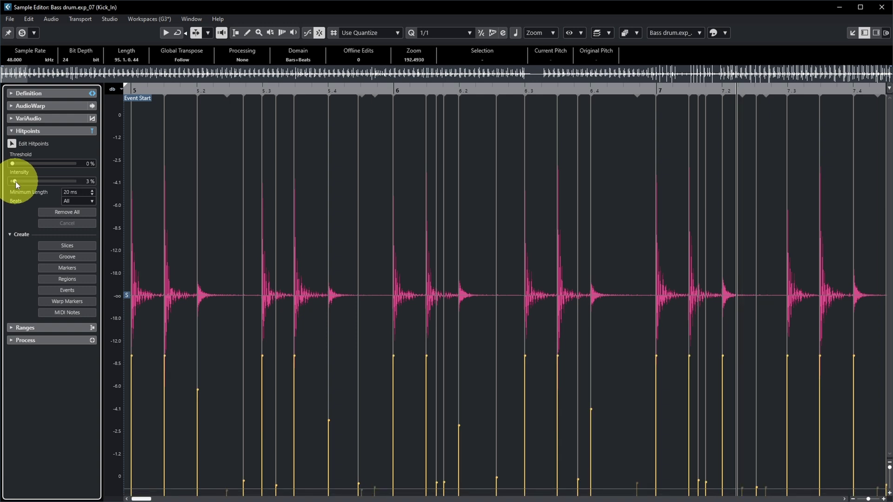
Step: Audition two kick slices, then set Intensity to 0% and raise Threshold to 25%
{"action": "left_click_drag", "start_coordinate": [15, 181], "coordinate": [49, 180]}
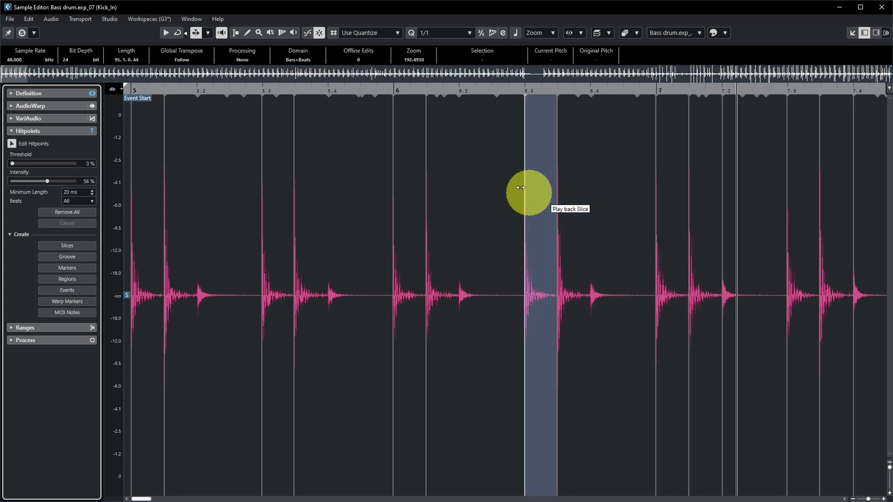
{"action": "left_click", "coordinate": [463, 217]}
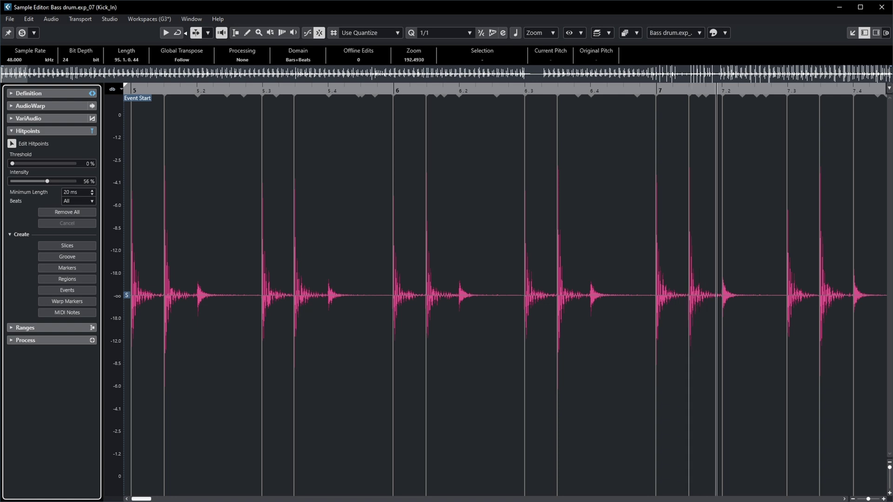
{"action": "left_click", "coordinate": [720, 357]}
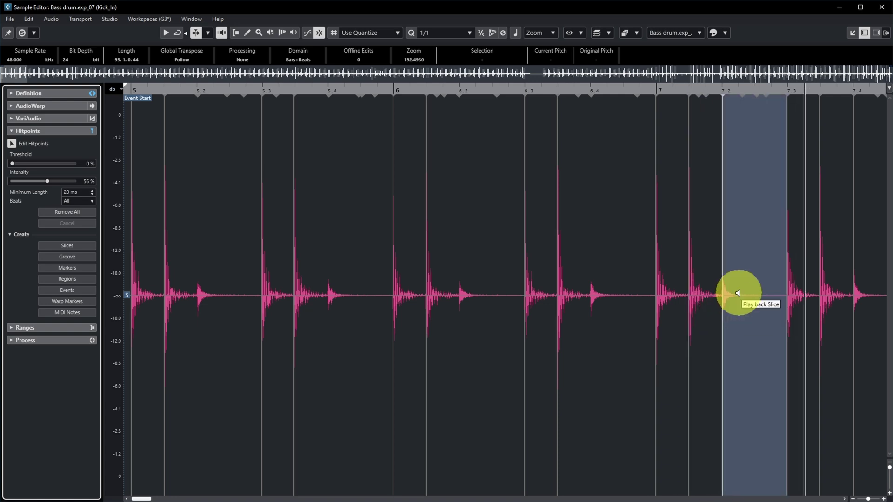
{"action": "left_click_drag", "start_coordinate": [48, 180], "coordinate": [29, 163]}
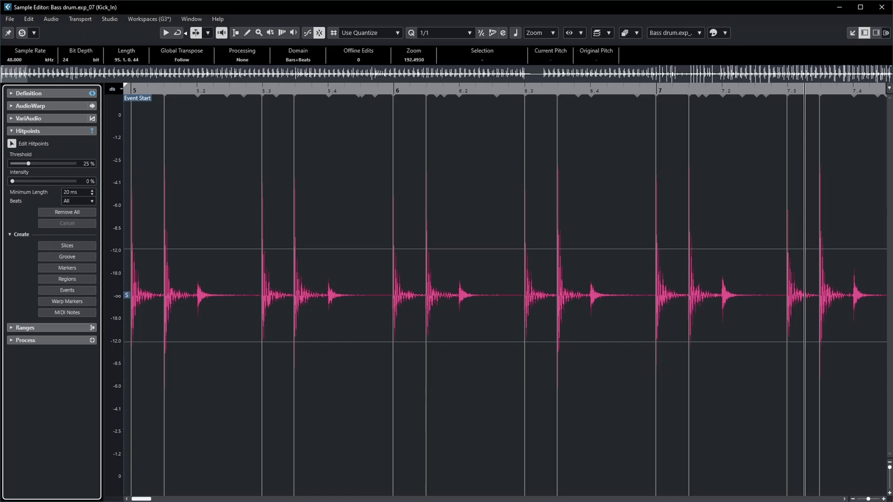
Step: Zoom to bars 45–47, disable the hitpoint at 45.4 and lock the one at 46.2
{"action": "key", "text": "g"}
{"action": "key", "text": "g"}
{"action": "key", "text": "g"}
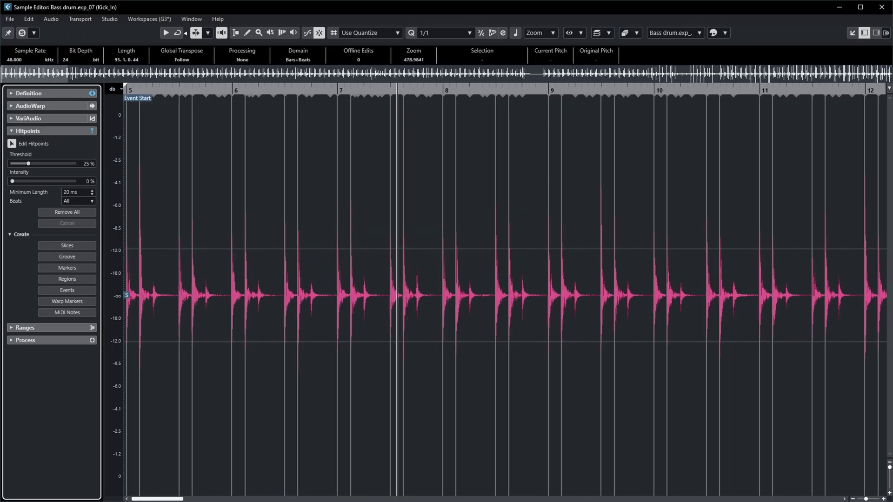
{"action": "left_click_drag", "start_coordinate": [866, 498], "coordinate": [860, 499]}
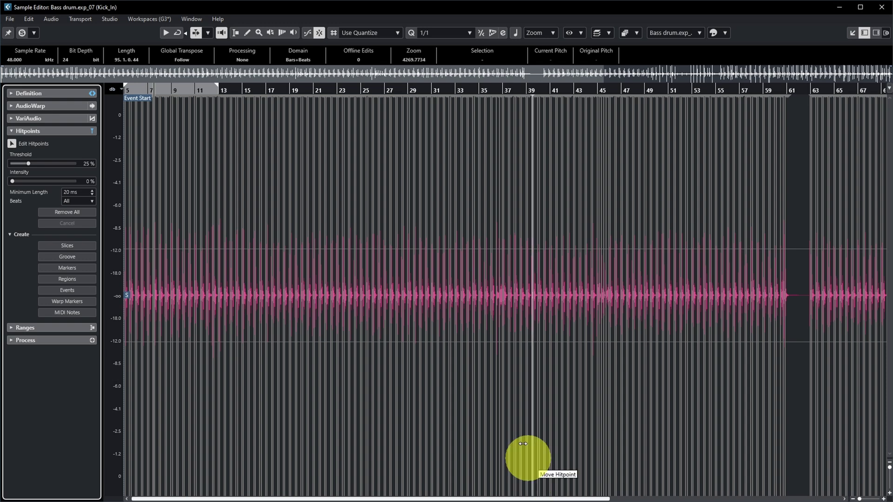
{"action": "left_click_drag", "start_coordinate": [502, 83], "coordinate": [601, 500]}
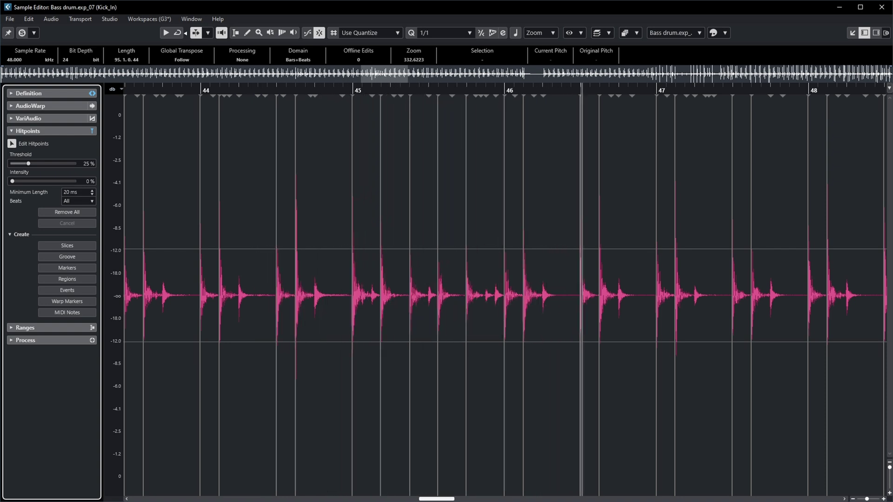
{"action": "key", "text": "h"}
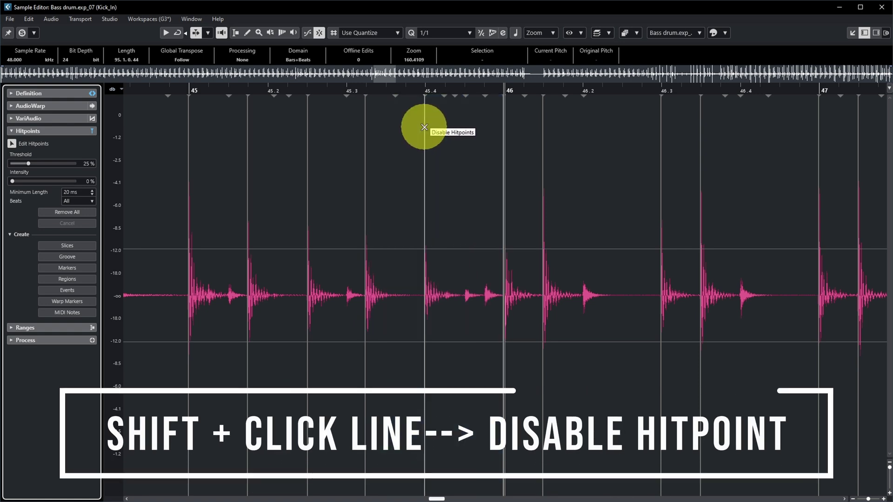
{"action": "left_click", "coordinate": [424, 126], "text": "shift"}
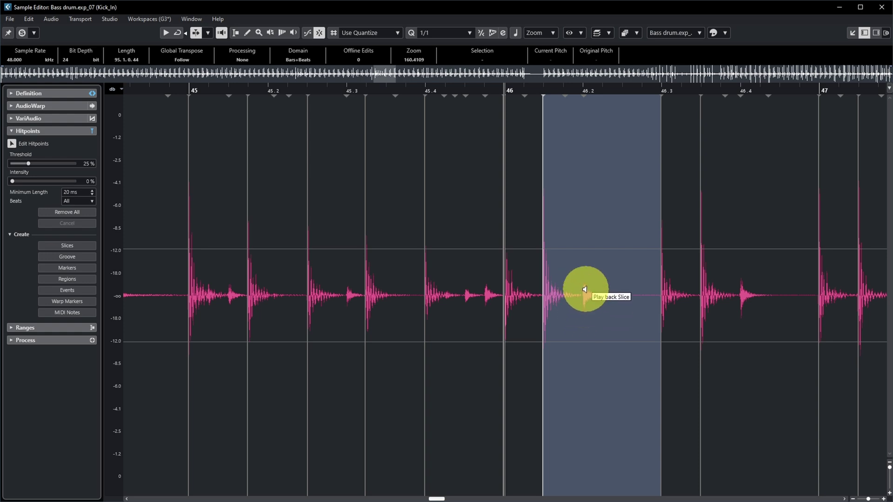
{"action": "left_click", "coordinate": [584, 96]}
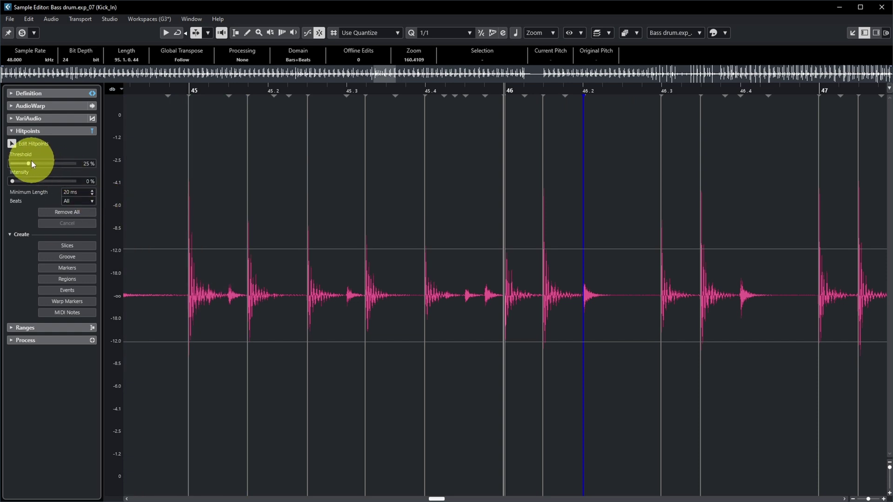
Step: Set Threshold to 22%, drag the hitpoint near 7.3 to the kick's onset and audition it
{"action": "mouse_move", "coordinate": [28, 164]}
{"action": "left_mouse_down"}
{"action": "mouse_move", "coordinate": [16, 165]}
{"action": "mouse_move", "coordinate": [99, 158]}
{"action": "mouse_move", "coordinate": [27, 175]}
{"action": "left_mouse_up"}
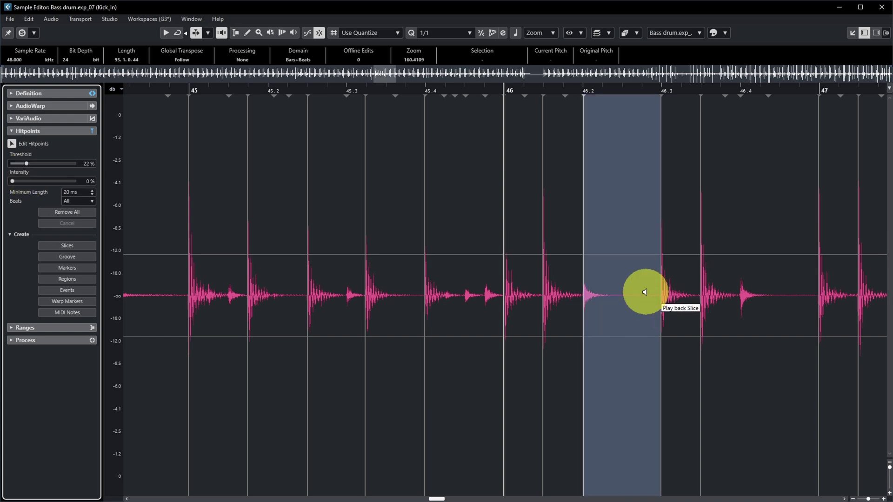
{"action": "left_click", "coordinate": [655, 324]}
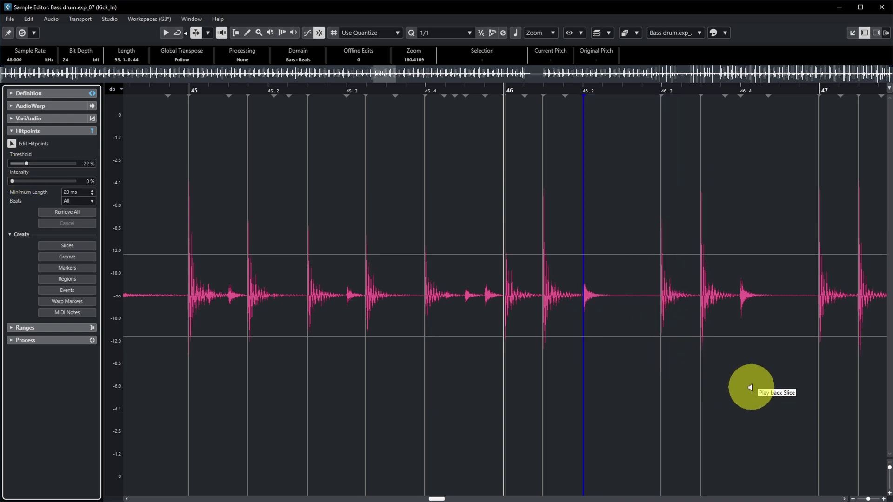
{"action": "left_click", "coordinate": [750, 388]}
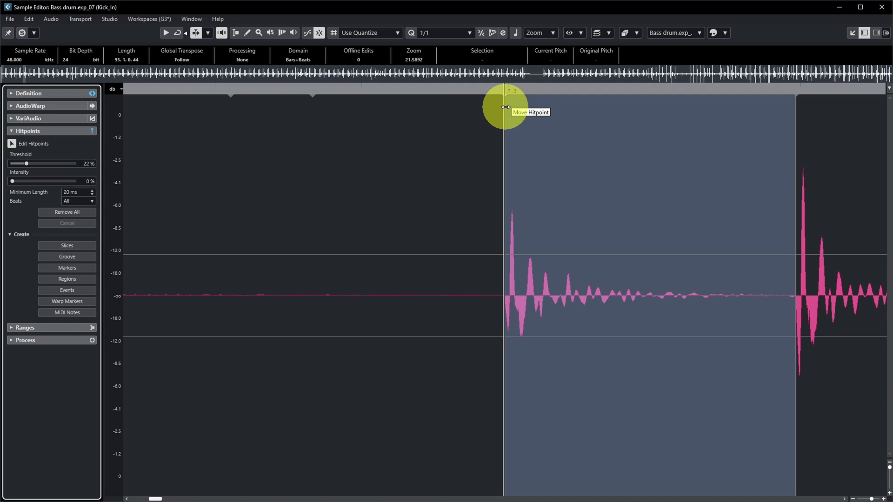
{"action": "left_click_drag", "start_coordinate": [504, 106], "coordinate": [528, 110]}
{"action": "left_click", "coordinate": [643, 225]}
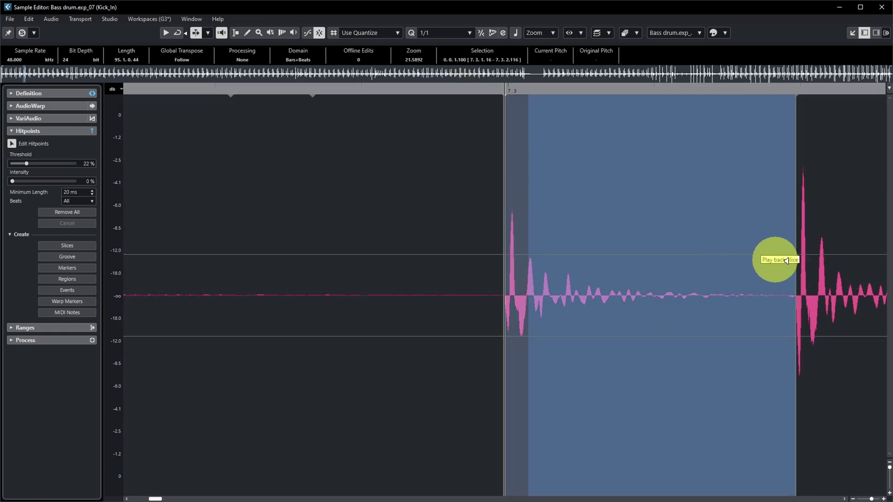
{"action": "scroll", "coordinate": [726, 265], "scroll_direction": "down", "scroll_amount": 5}
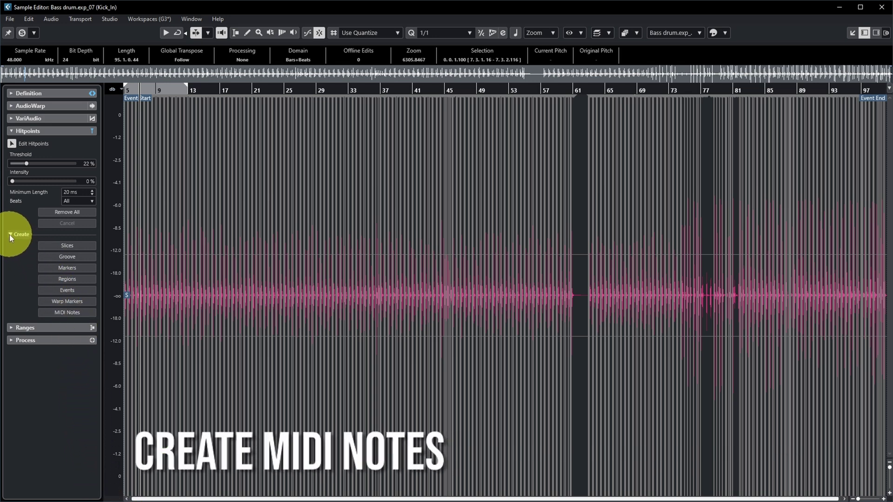
Step: Choose MIDI Notes in the Hitpoints Create section to bring up Convert Hitpoints to MIDI Notes
{"action": "left_click", "coordinate": [69, 312]}
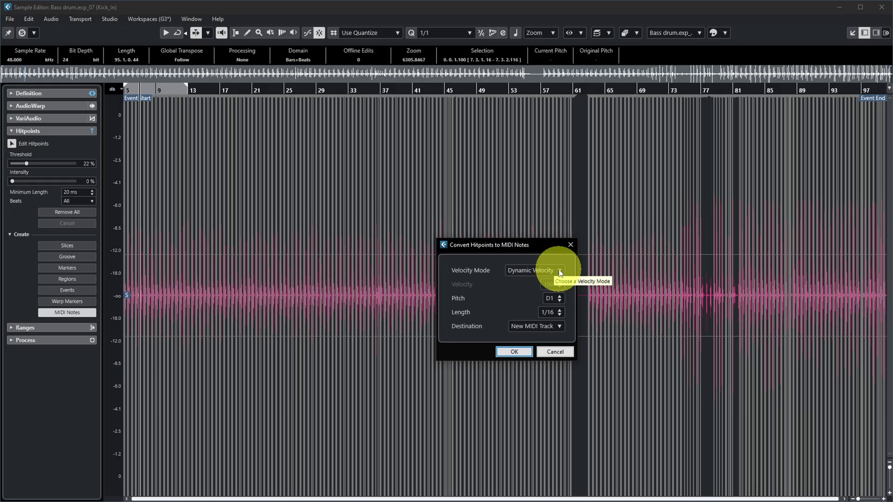
{"action": "left_click", "coordinate": [559, 271]}
{"action": "left_click", "coordinate": [535, 292]}
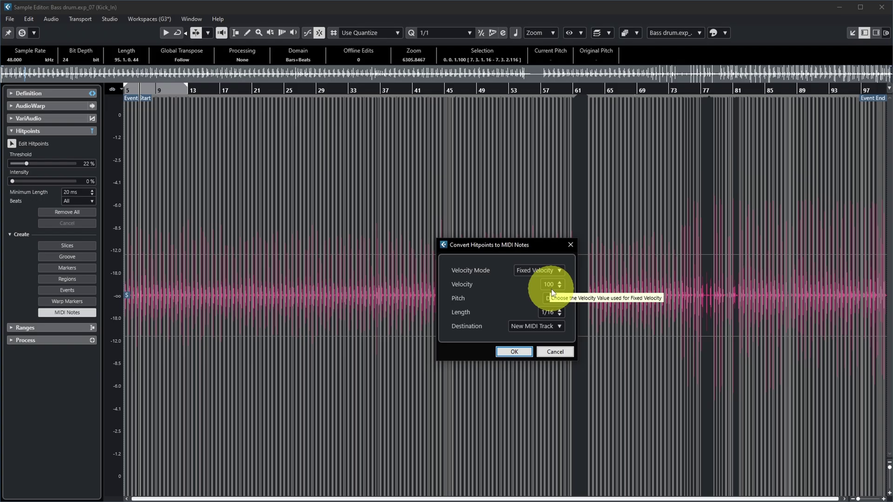
{"action": "left_click", "coordinate": [554, 271]}
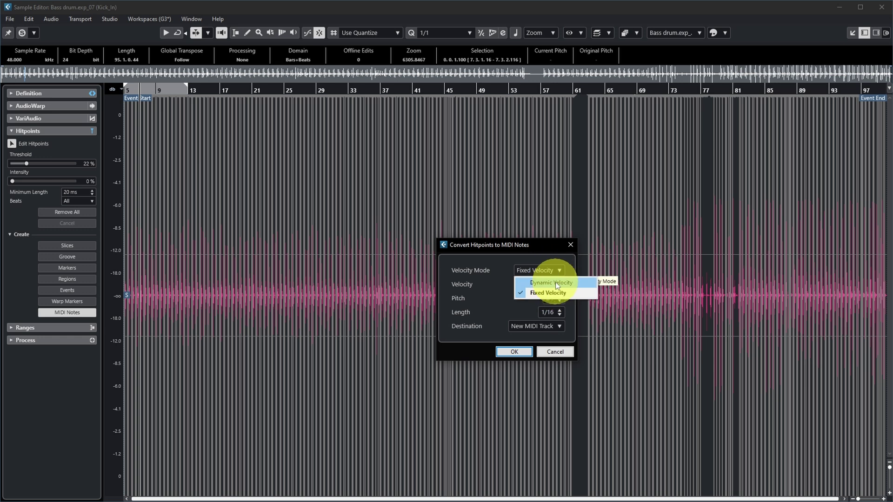
Step: Convert the hitpoints to C1 MIDI notes with Dynamic Velocity, 1/16 length, on a New MIDI Track
{"action": "left_click", "coordinate": [555, 282]}
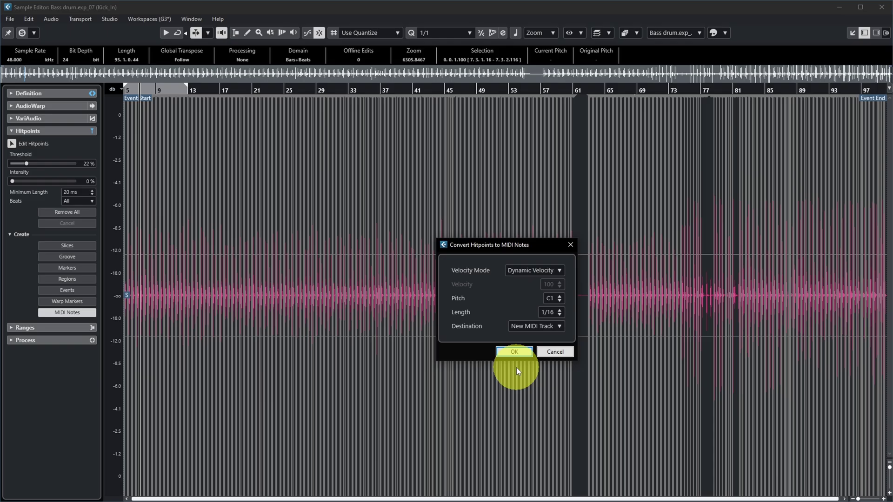
{"action": "left_click", "coordinate": [559, 327]}
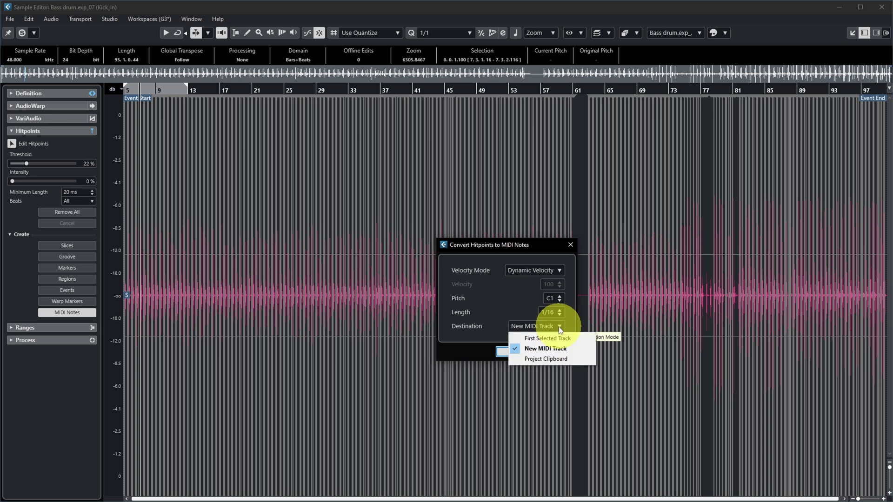
{"action": "left_click", "coordinate": [538, 351]}
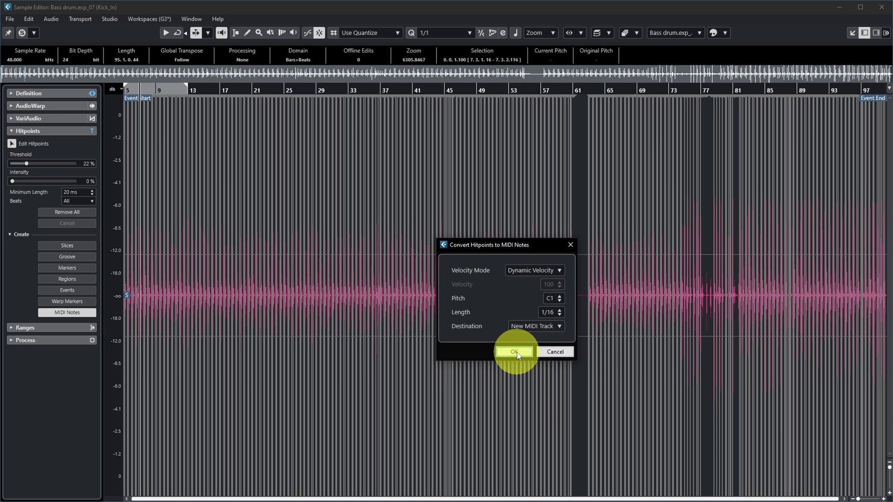
{"action": "left_click", "coordinate": [515, 352]}
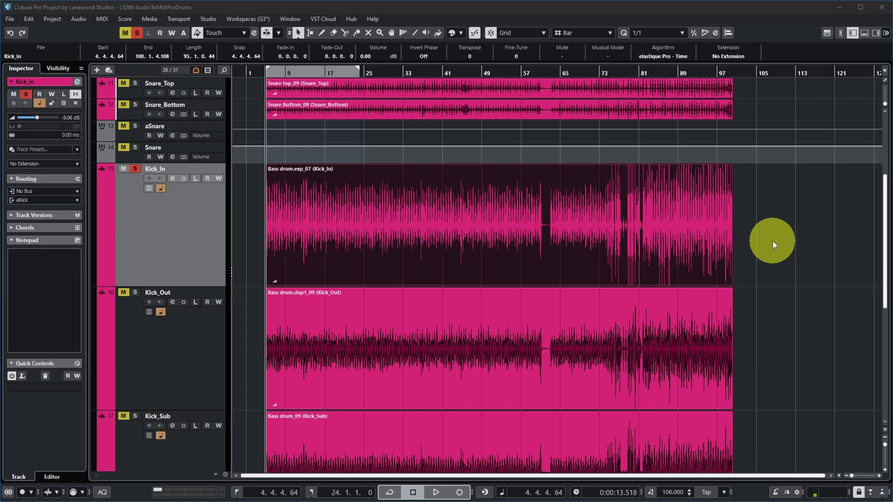
Step: Open the Kick_In_midi part on the MIDI 01 track in the Key Editor to edit its notes
{"action": "scroll", "coordinate": [772, 241], "scroll_direction": "down", "scroll_amount": 5}
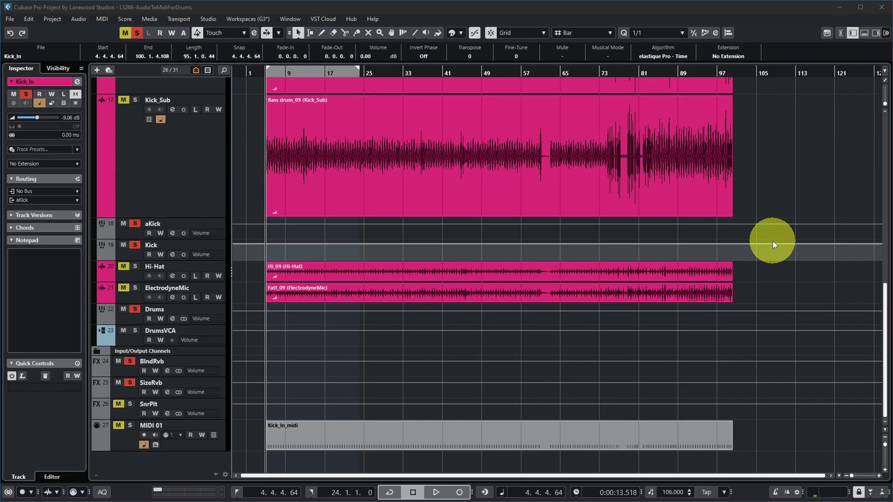
{"action": "left_click", "coordinate": [191, 448]}
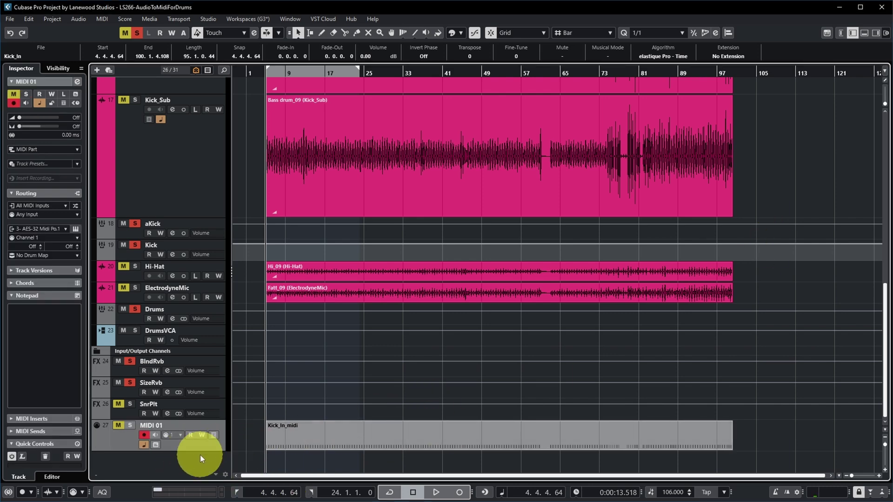
{"action": "left_click", "coordinate": [343, 447]}
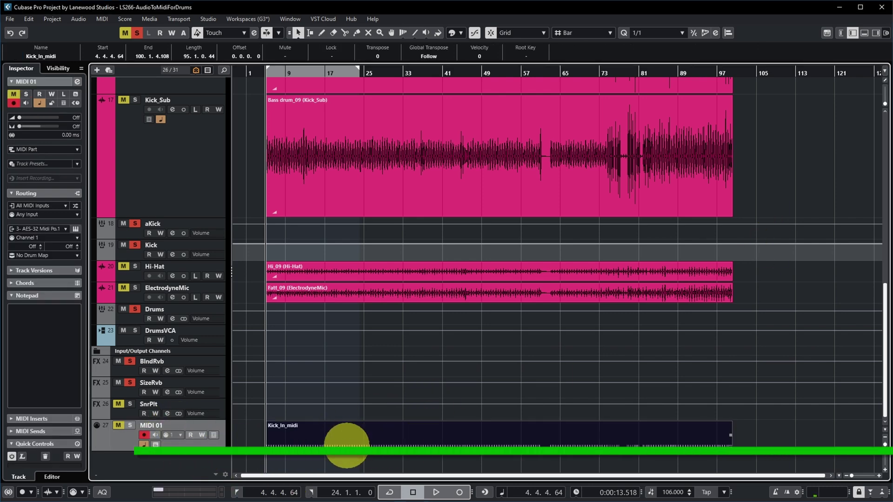
{"action": "scroll", "coordinate": [301, 430], "scroll_direction": "up", "scroll_amount": 5}
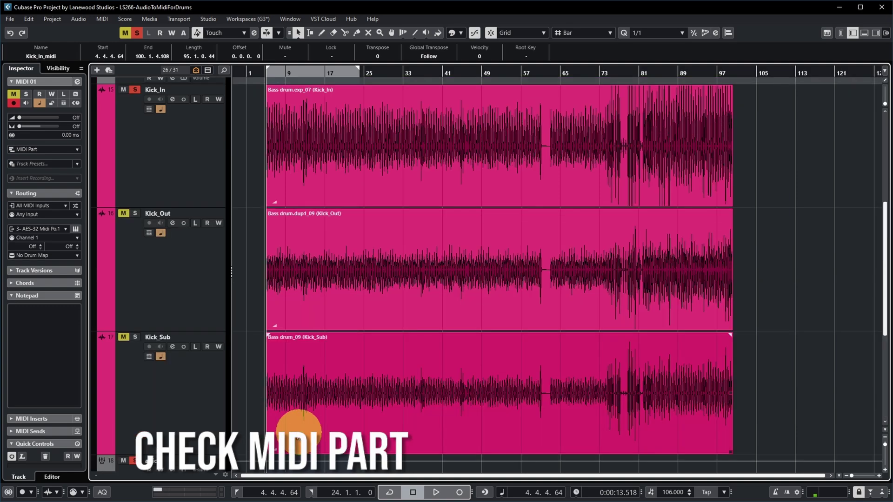
{"action": "left_click", "coordinate": [200, 157]}
{"action": "left_click", "coordinate": [326, 224]}
{"action": "scroll", "coordinate": [326, 224], "scroll_direction": "down", "scroll_amount": 5}
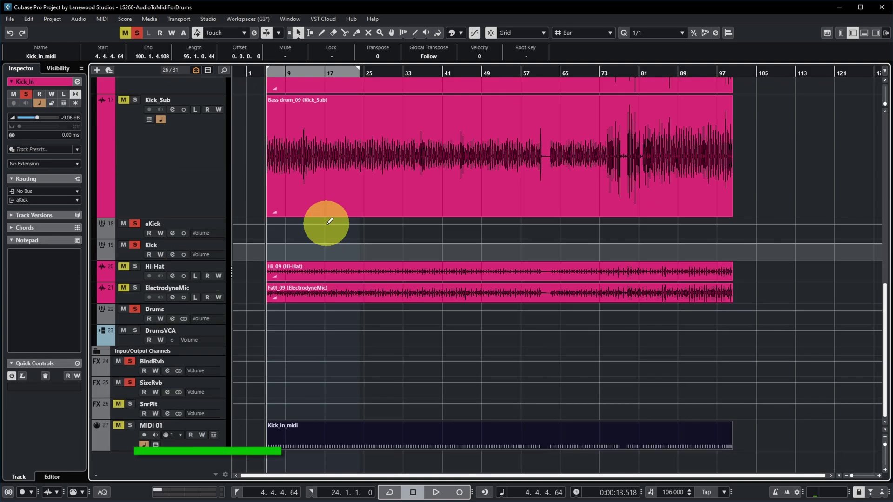
{"action": "double_click", "coordinate": [358, 429]}
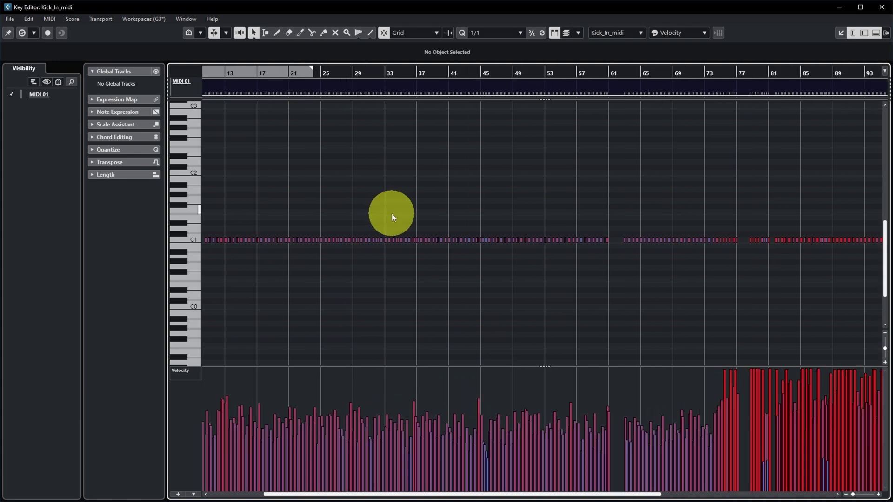
{"action": "key", "text": "h"}
{"action": "key", "text": "h"}
{"action": "key", "text": "h"}
{"action": "key", "text": "h"}
{"action": "key", "text": "h"}
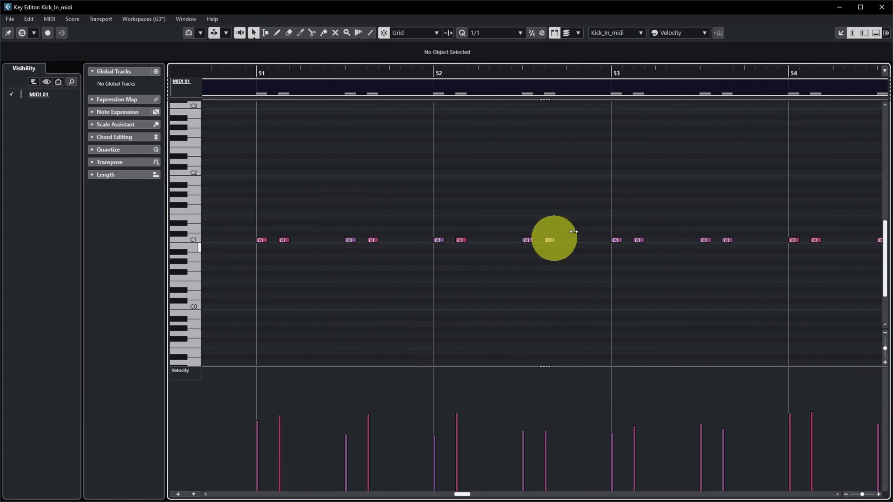
{"action": "scroll", "coordinate": [550, 315], "scroll_direction": "down", "scroll_amount": 1}
{"action": "scroll", "coordinate": [551, 318], "scroll_direction": "down", "scroll_amount": 3}
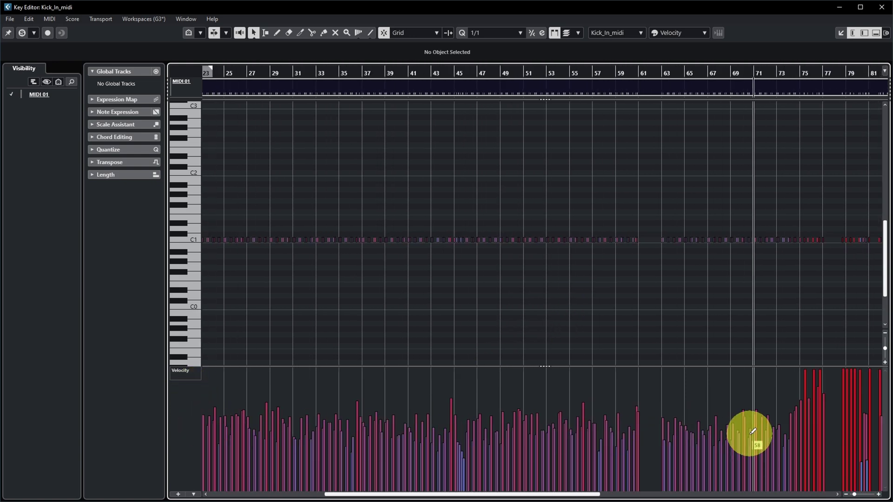
{"action": "scroll", "coordinate": [549, 442], "scroll_direction": "down", "scroll_amount": 1}
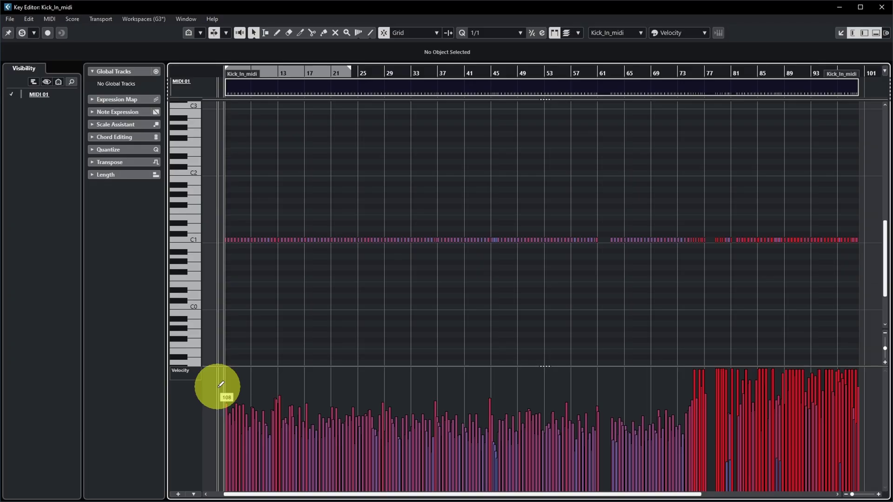
Step: Raise the velocities of the Kick_In_midi notes from bar 5 to bar 75
{"action": "right_click", "coordinate": [211, 401]}
{"action": "left_click", "coordinate": [221, 402]}
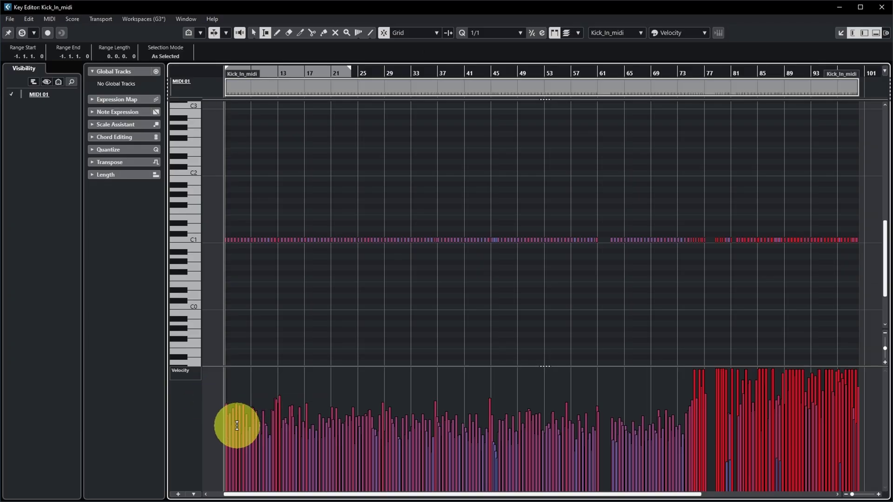
{"action": "left_click_drag", "start_coordinate": [225, 428], "coordinate": [691, 418]}
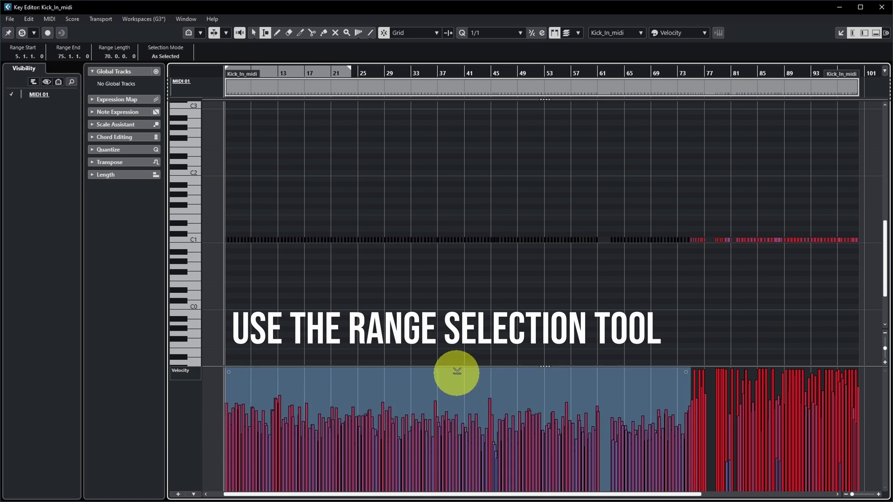
{"action": "left_click_drag", "start_coordinate": [458, 359], "coordinate": [459, 360]}
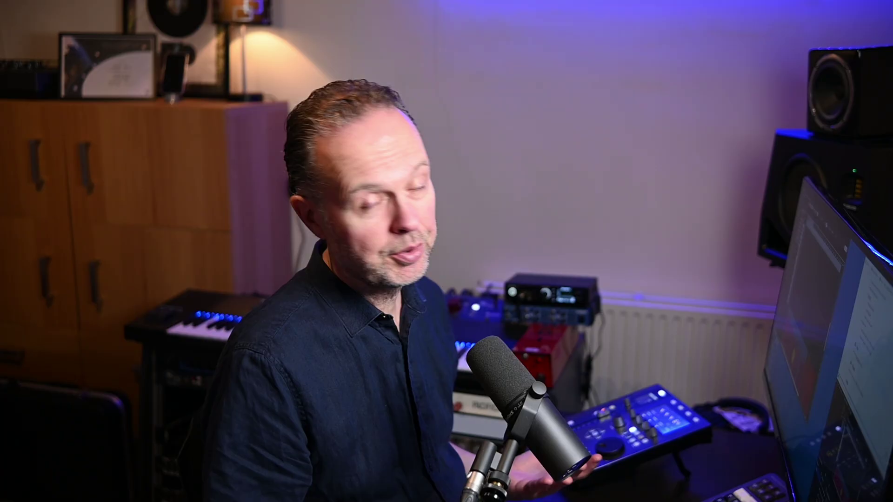
{"action": "left_click", "coordinate": [493, 454]}
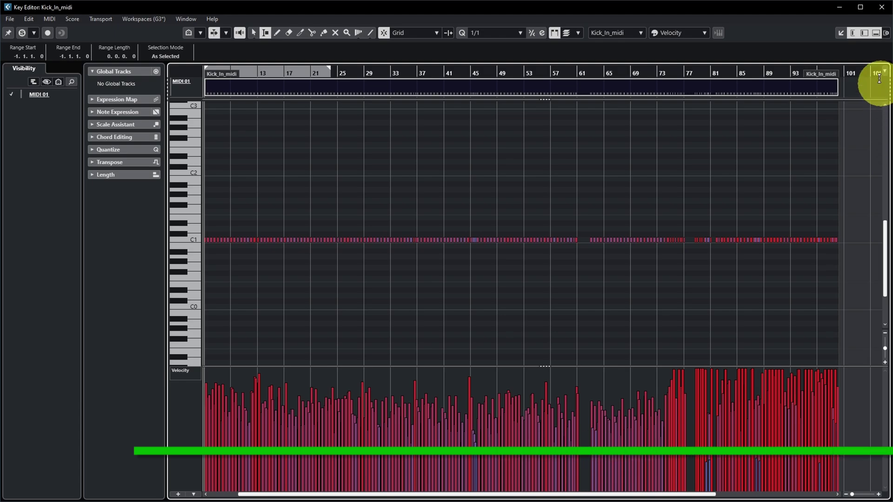
Step: Close the Key Editor and add a new Drum track, Drum Machine 02
{"action": "left_click", "coordinate": [881, 7]}
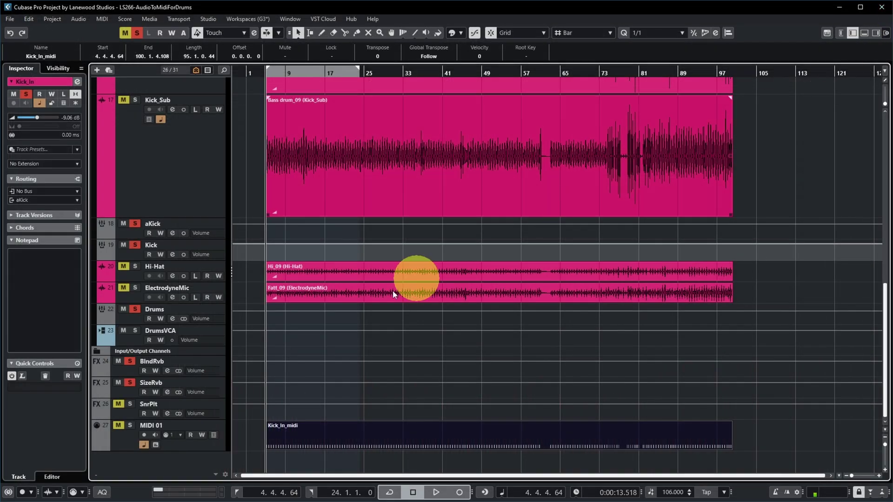
{"action": "left_click", "coordinate": [98, 70]}
{"action": "left_click", "coordinate": [647, 159]}
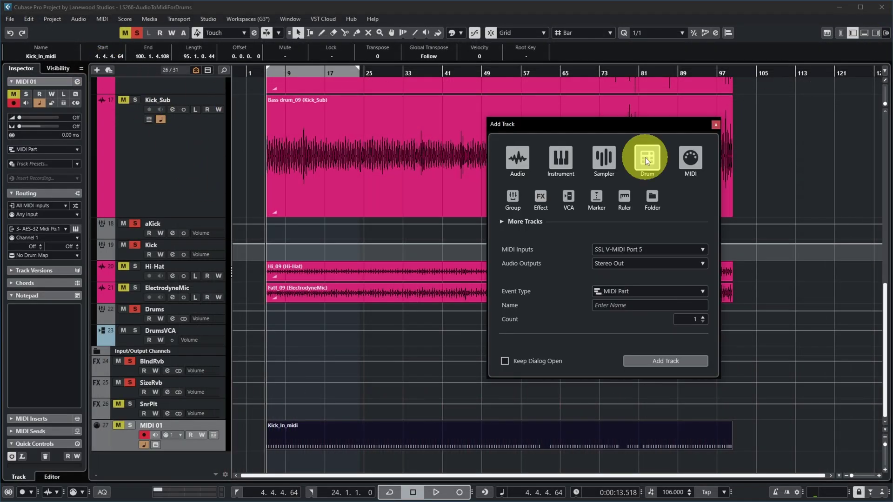
{"action": "left_click", "coordinate": [689, 361]}
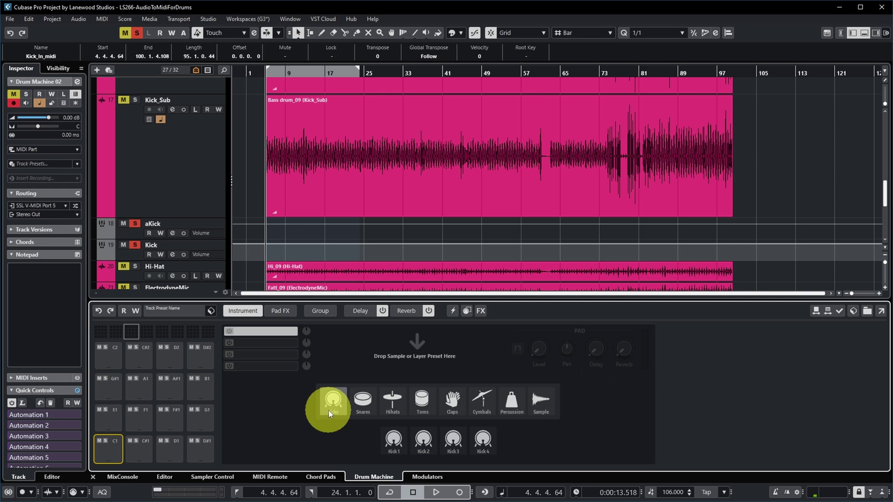
Step: Load the Kick1 sound onto Drum Machine pad C1 and select that pad
{"action": "left_click", "coordinate": [393, 439]}
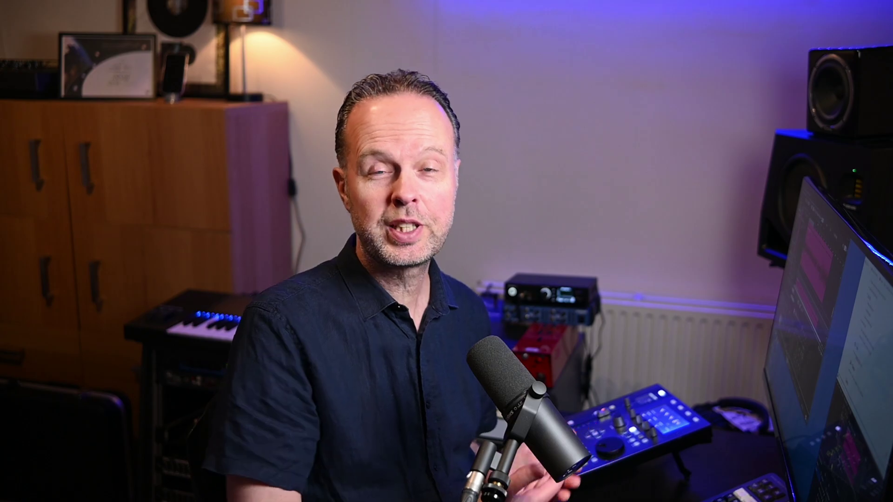
{"action": "left_click", "coordinate": [116, 451]}
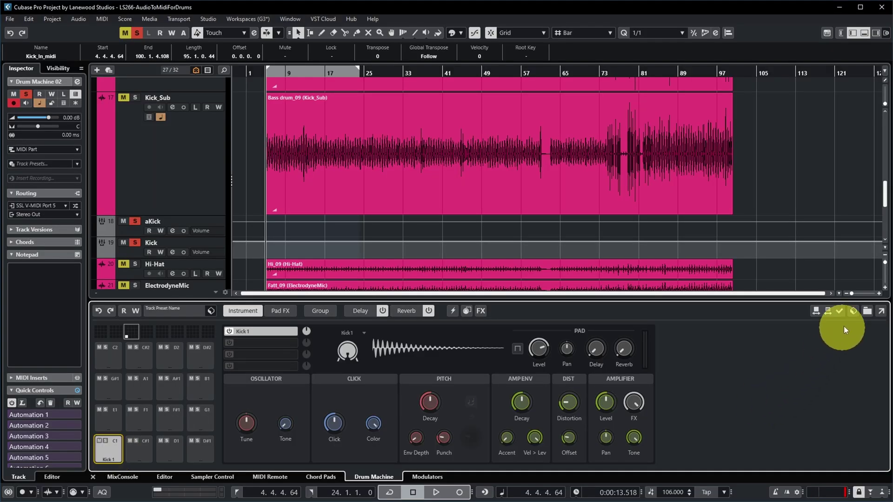
Step: Place the Kick Drum one-shot FC01_AK_1_Kick1_RT on pad C1, then hide the browser and editor
{"action": "left_click", "coordinate": [852, 311]}
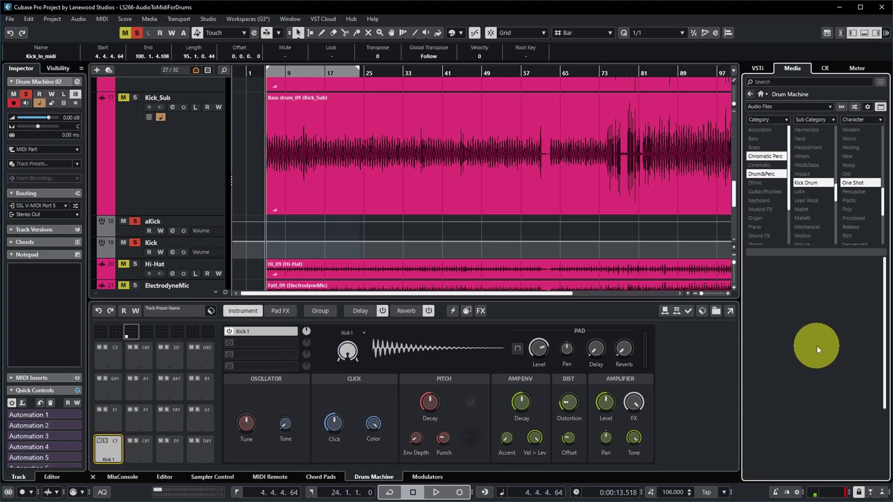
{"action": "left_click", "coordinate": [807, 165]}
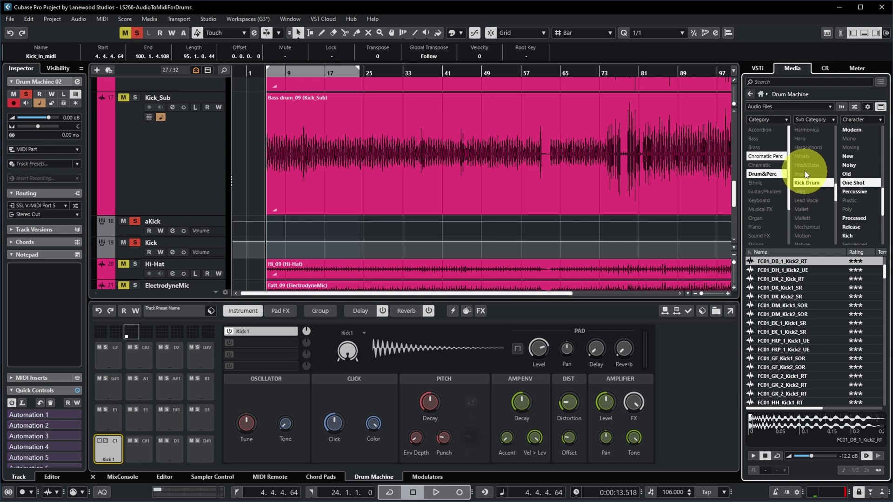
{"action": "left_click", "coordinate": [805, 181]}
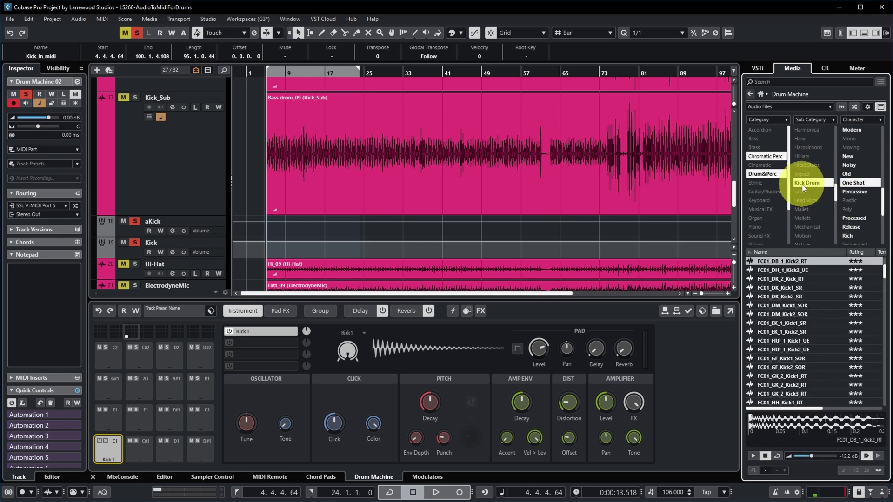
{"action": "left_click", "coordinate": [858, 184]}
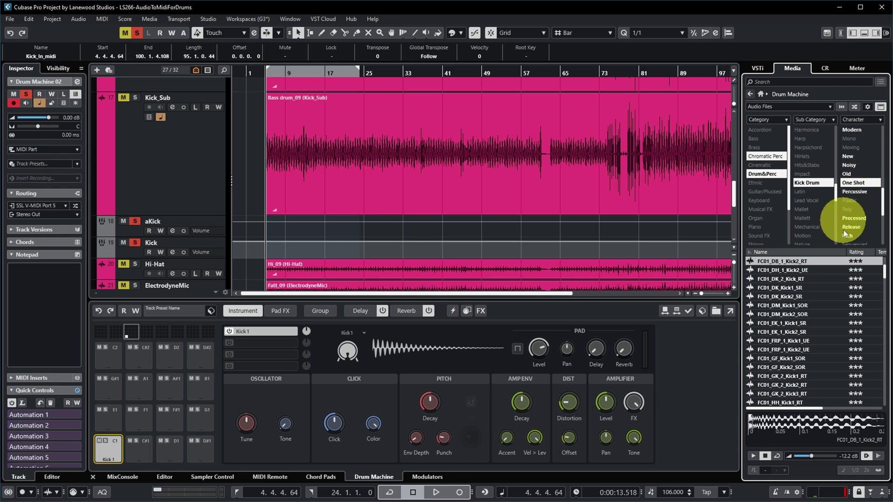
{"action": "left_click", "coordinate": [786, 315]}
{"action": "left_click_drag", "start_coordinate": [786, 316], "coordinate": [108, 452]}
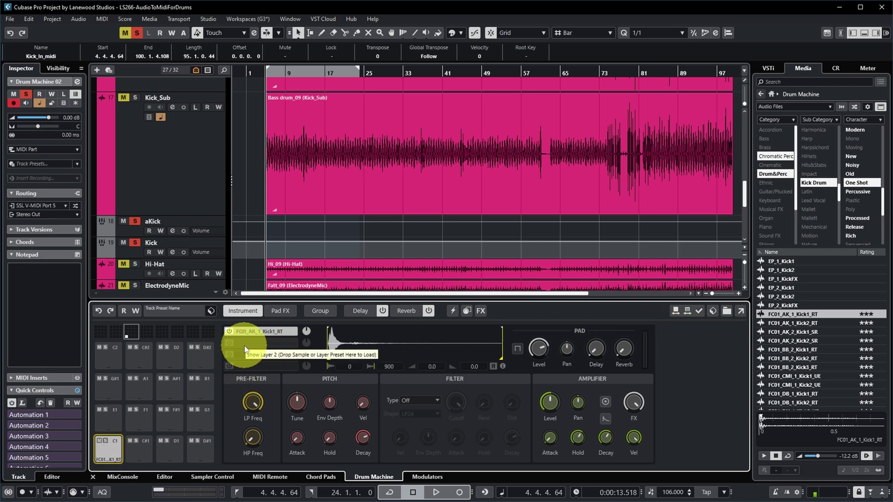
{"action": "left_click", "coordinate": [876, 33]}
{"action": "left_click", "coordinate": [864, 33]}
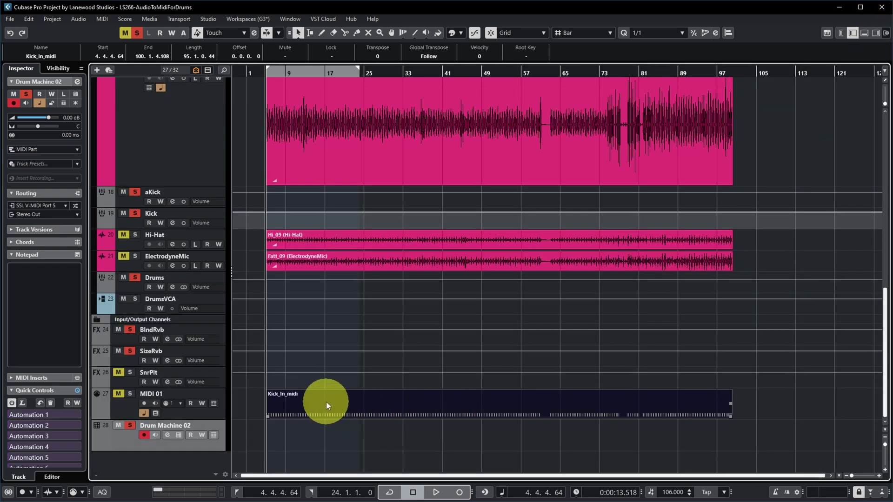
Step: Move Kick_In_midi onto Drum Machine 02 and audition it soloed and muted against the original kick
{"action": "left_click_drag", "start_coordinate": [325, 403], "coordinate": [320, 437]}
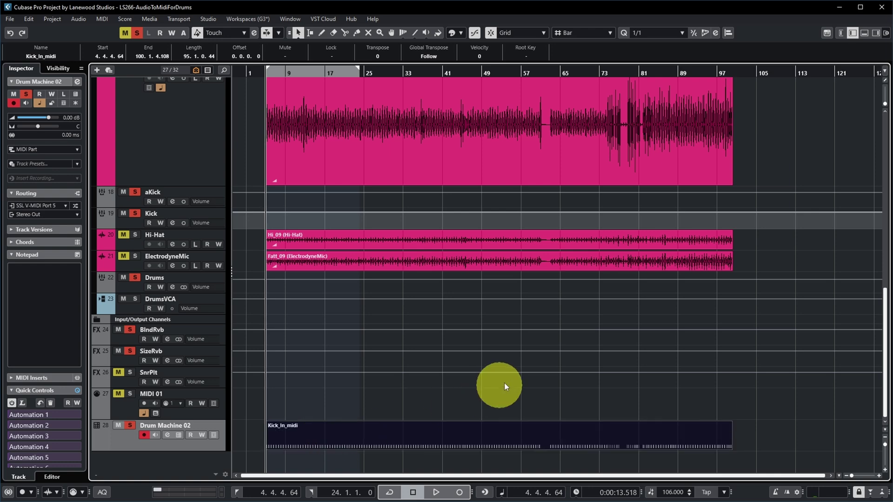
{"action": "left_click", "coordinate": [132, 426]}
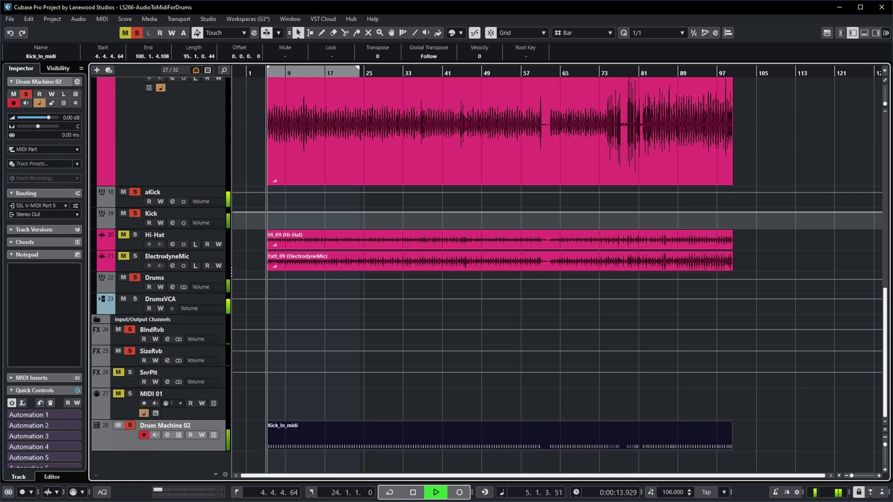
{"action": "left_click", "coordinate": [154, 475]}
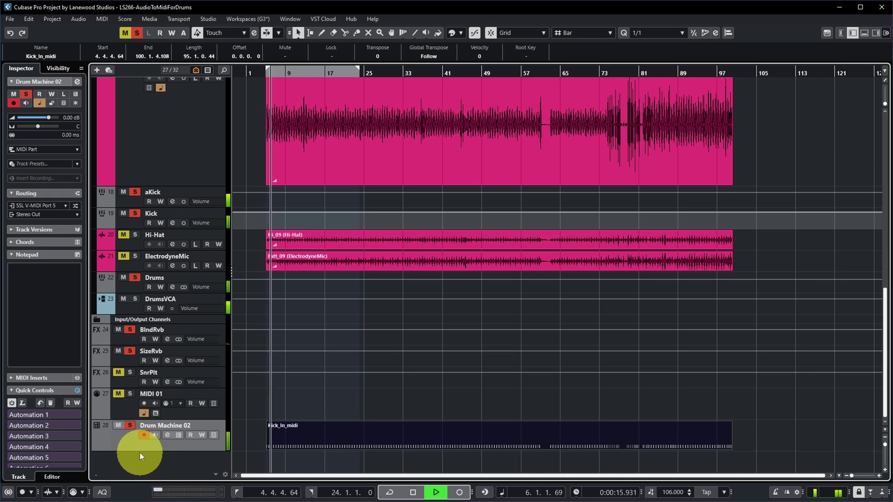
{"action": "left_click", "coordinate": [118, 425]}
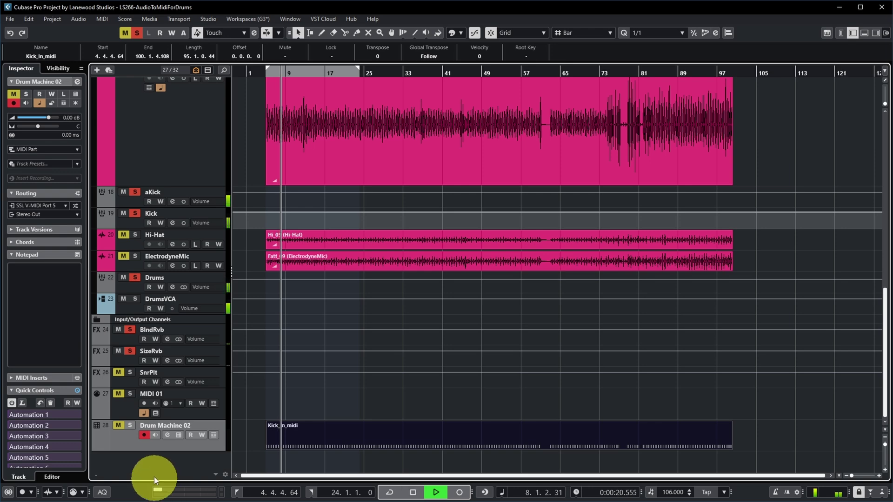
{"action": "left_click", "coordinate": [130, 426]}
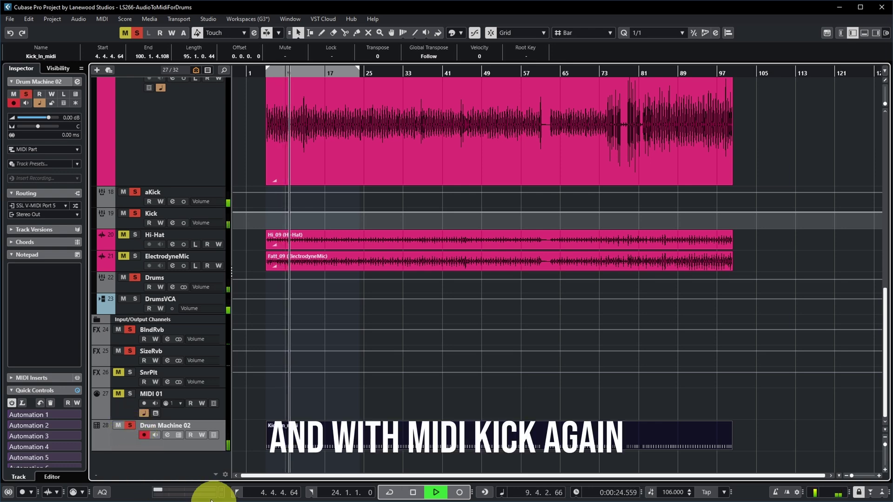
{"action": "key", "text": "space"}
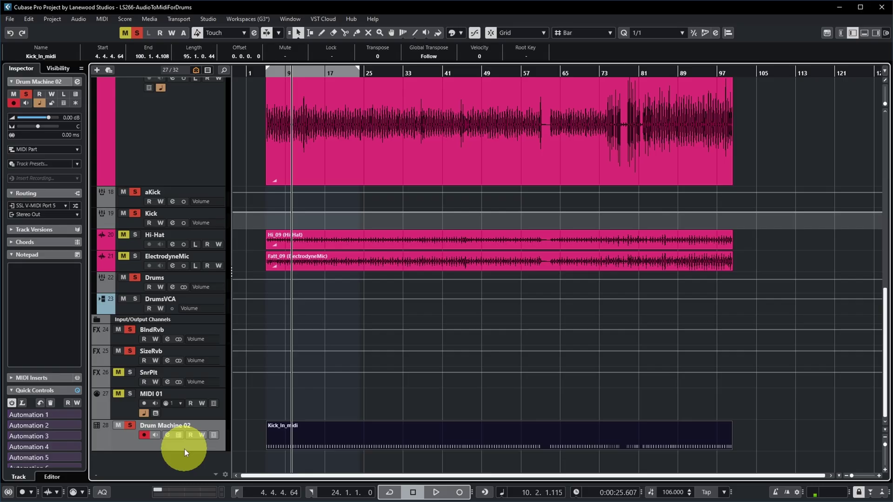
{"action": "left_click", "coordinate": [86, 412]}
{"action": "key", "text": "space"}
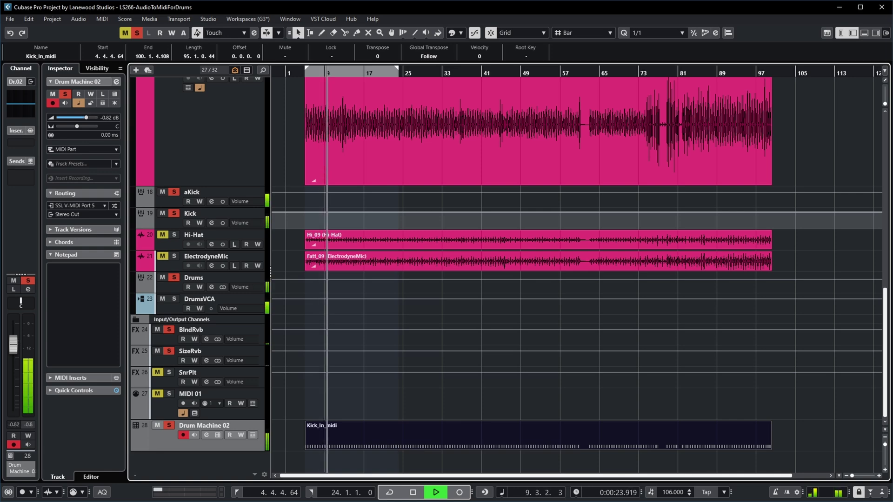
Step: Stop playback and open the Channel Settings window for Drum Machine 02
{"action": "key", "text": "space"}
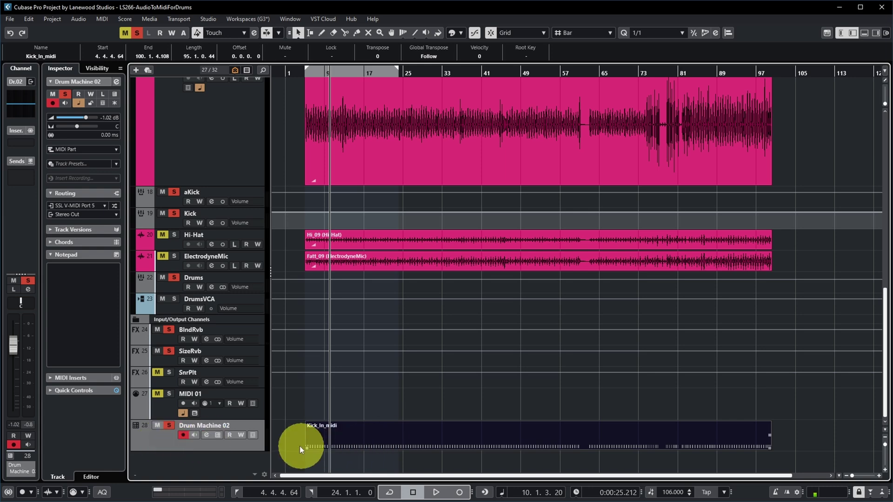
{"action": "left_click", "coordinate": [206, 435]}
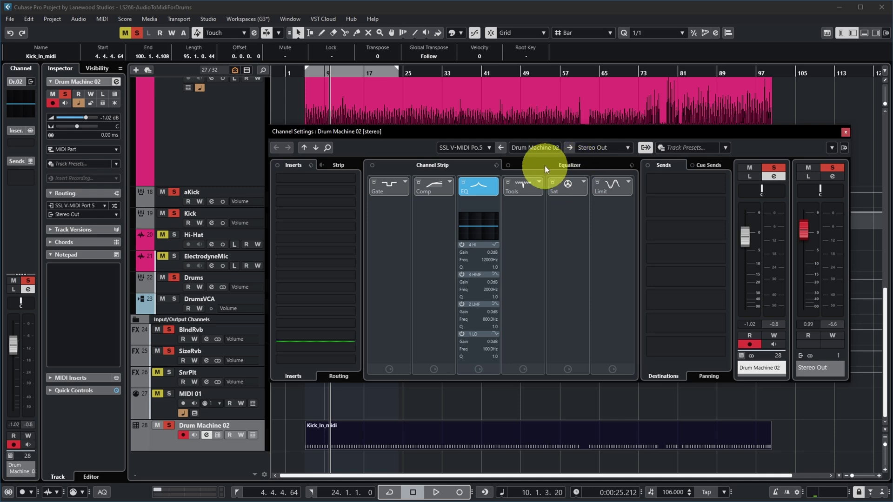
Step: Show Drum Machine 02's full equalizer, reset its phase to 0°, solo the track and start playback
{"action": "left_click", "coordinate": [560, 163]}
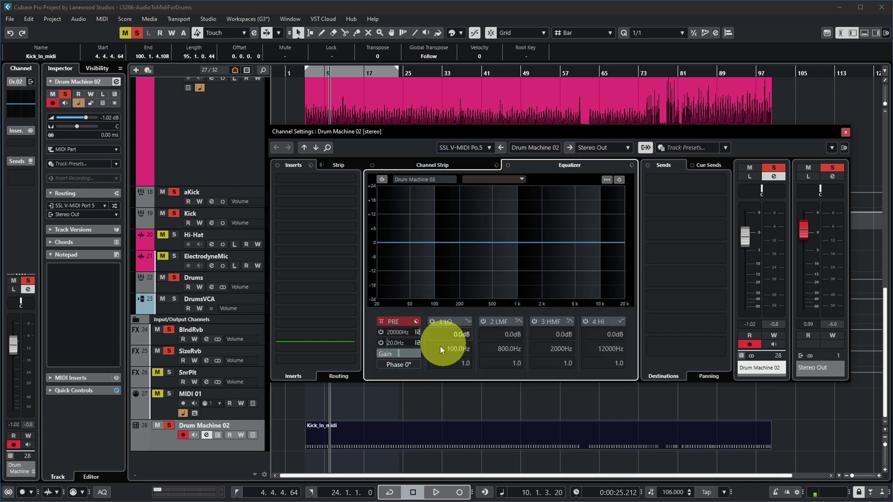
{"action": "left_click", "coordinate": [398, 364]}
{"action": "scroll", "coordinate": [308, 394], "scroll_direction": "up", "scroll_amount": 4}
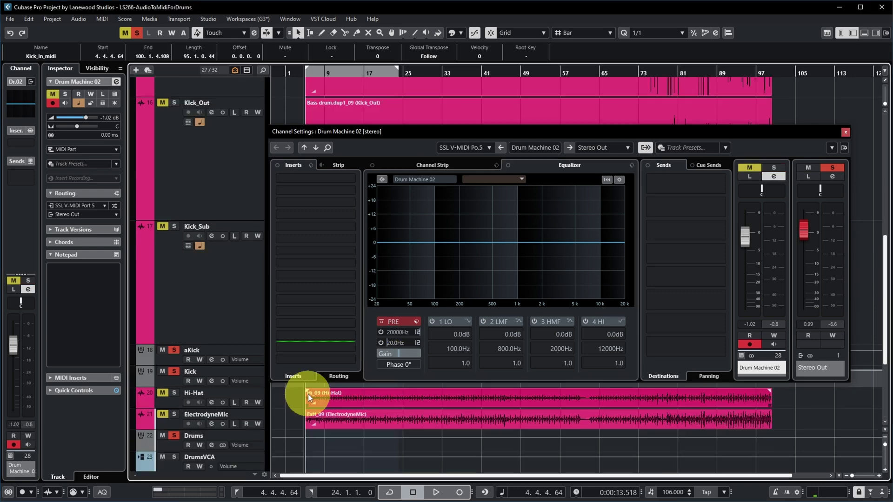
{"action": "key", "text": "space"}
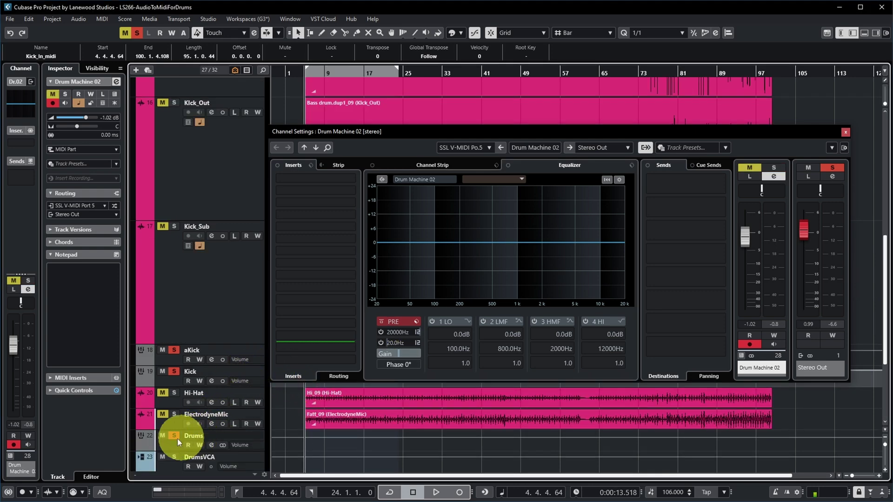
{"action": "scroll", "coordinate": [178, 439], "scroll_direction": "down", "scroll_amount": 4}
{"action": "left_click", "coordinate": [170, 425]}
{"action": "scroll", "coordinate": [241, 389], "scroll_direction": "up", "scroll_amount": 8}
{"action": "key", "text": "s"}
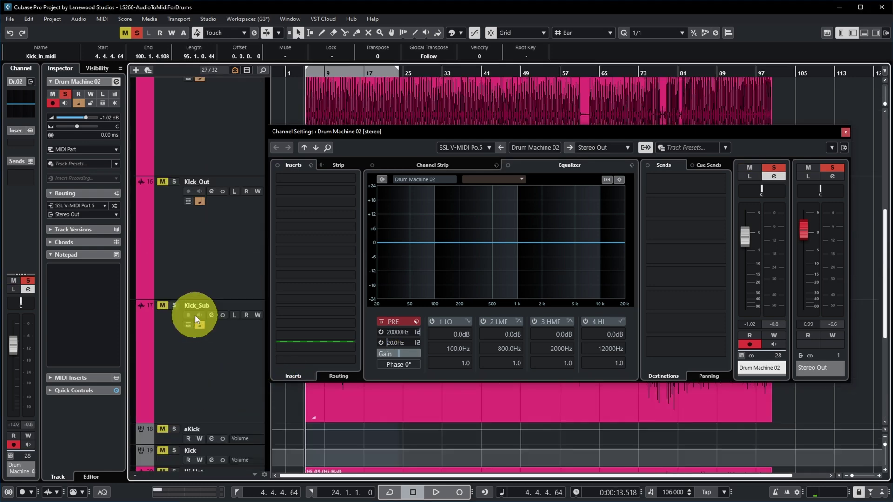
{"action": "scroll", "coordinate": [252, 280], "scroll_direction": "down", "scroll_amount": 8}
{"action": "key", "text": "s"}
{"action": "key", "text": "space"}
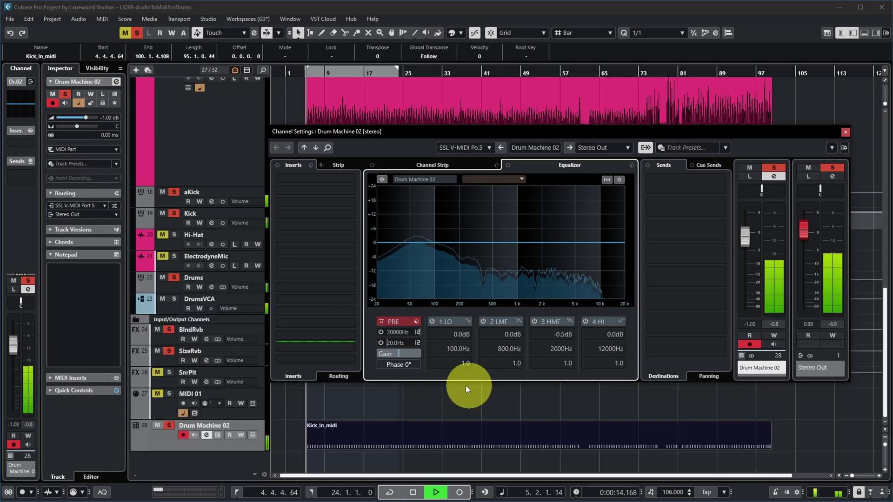
Step: Compare the kick's phase at 180° and 0°, leave it inverted at 180°, and stop playback
{"action": "left_click", "coordinate": [398, 365]}
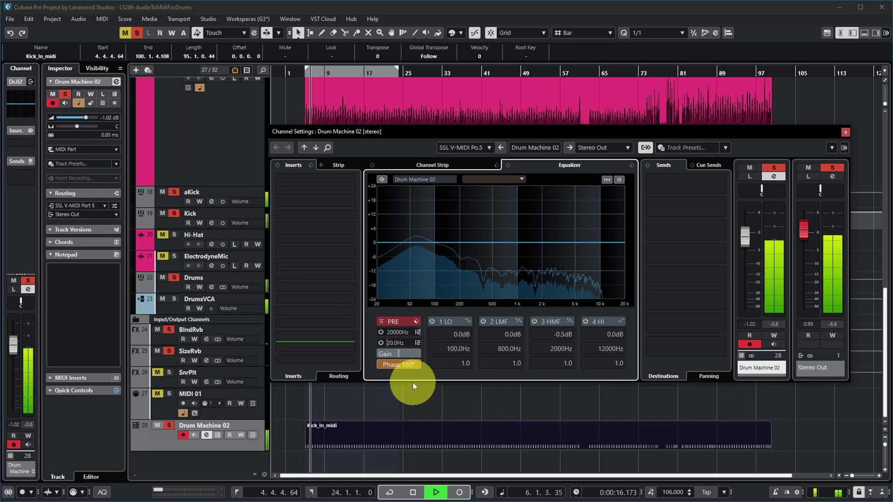
{"action": "left_click", "coordinate": [400, 367]}
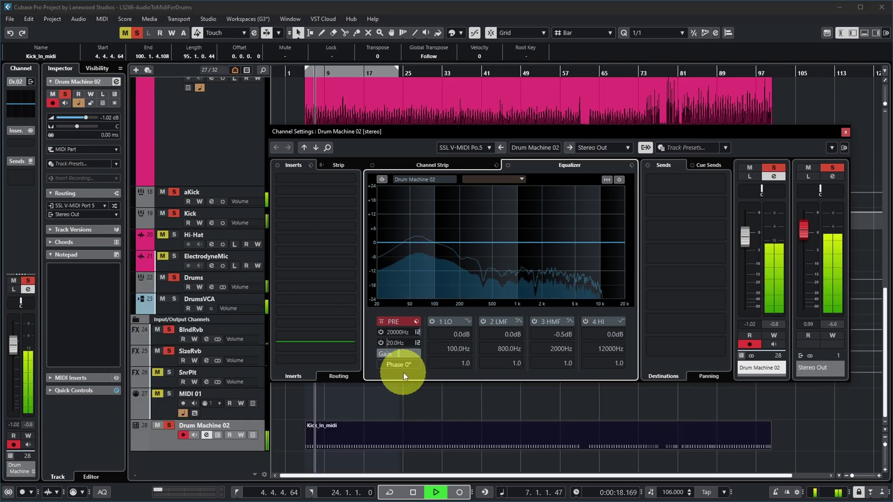
{"action": "left_click", "coordinate": [397, 364]}
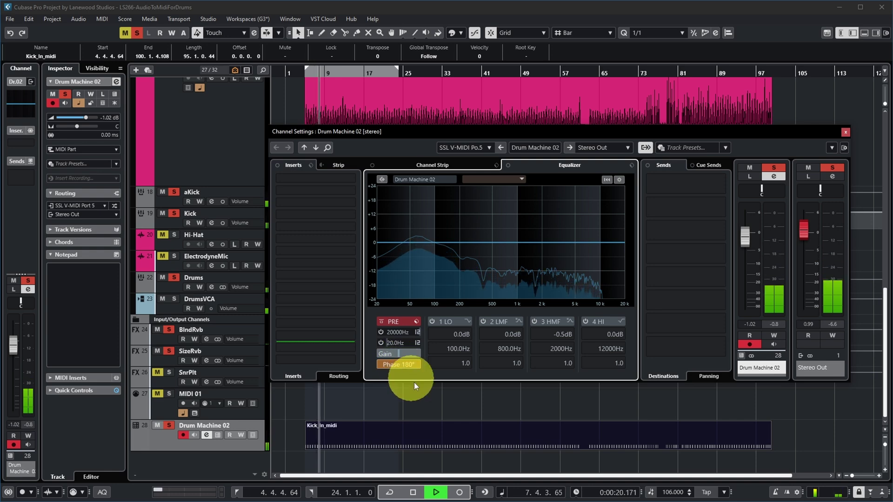
{"action": "key", "text": "space"}
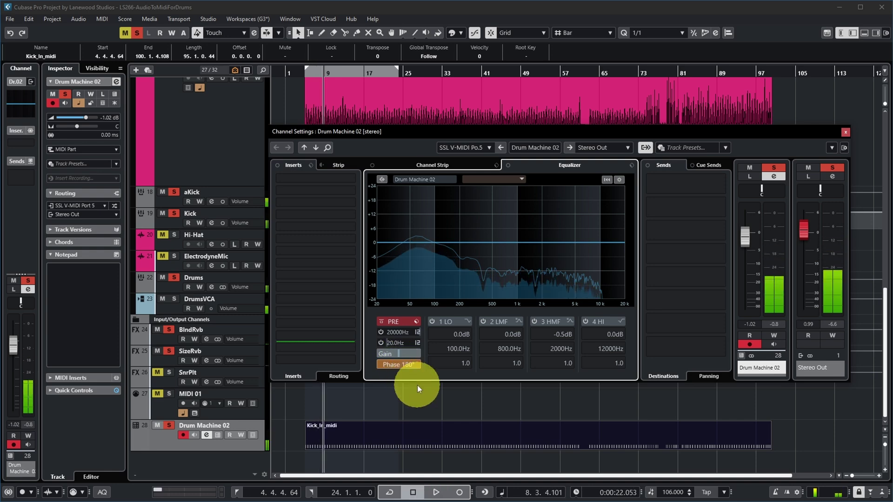